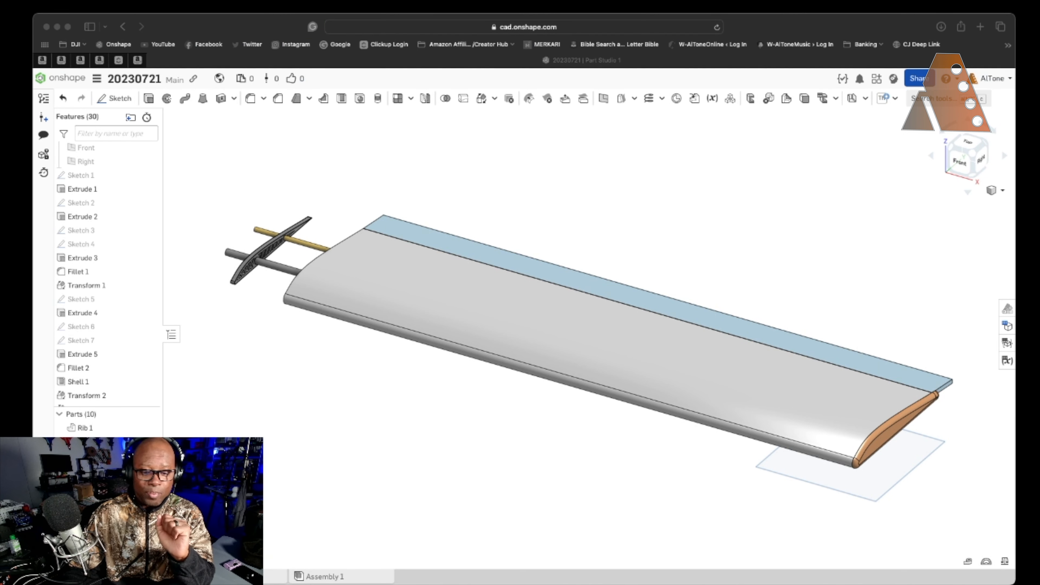
- Bring up the PDF airplane plans and review the wing airfoil and stabilizer dimensions, leaving the wing model in view again
key(ctrl+Up)
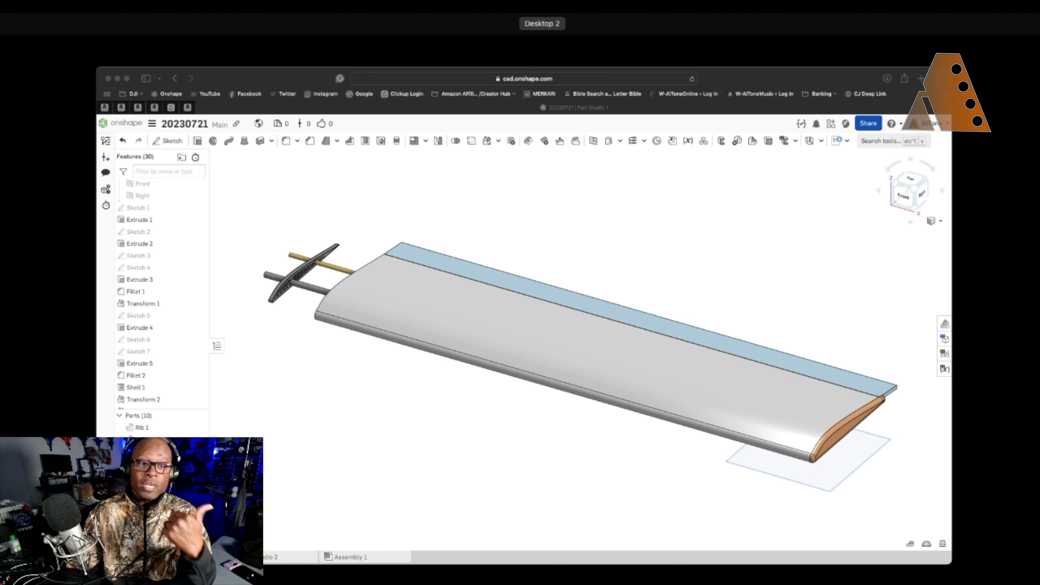
key(ctrl+Up)
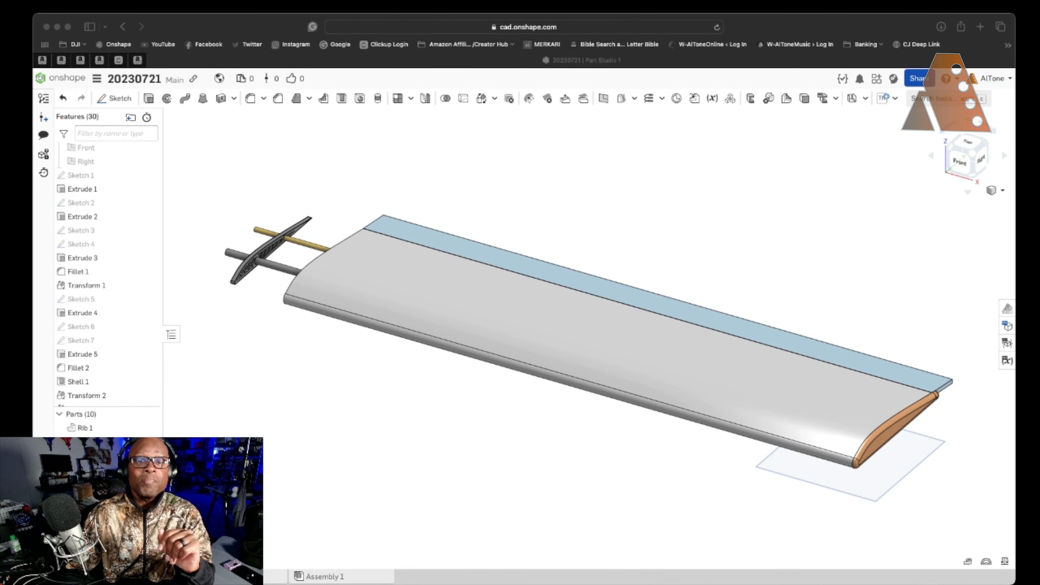
drag(389, 583, 447, 249)
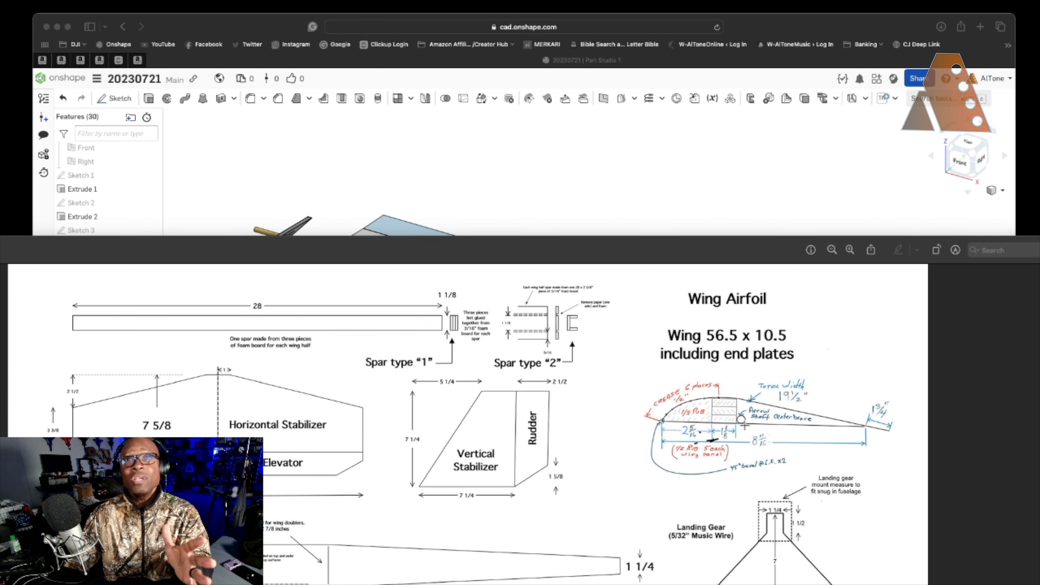
scroll(419, 342, down, 1)
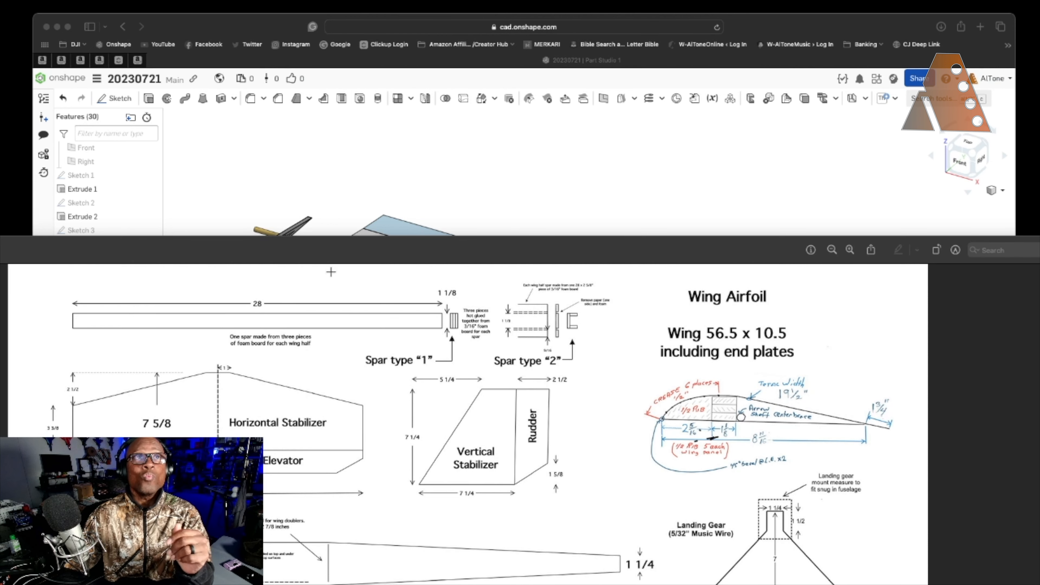
drag(333, 250, 333, 583)
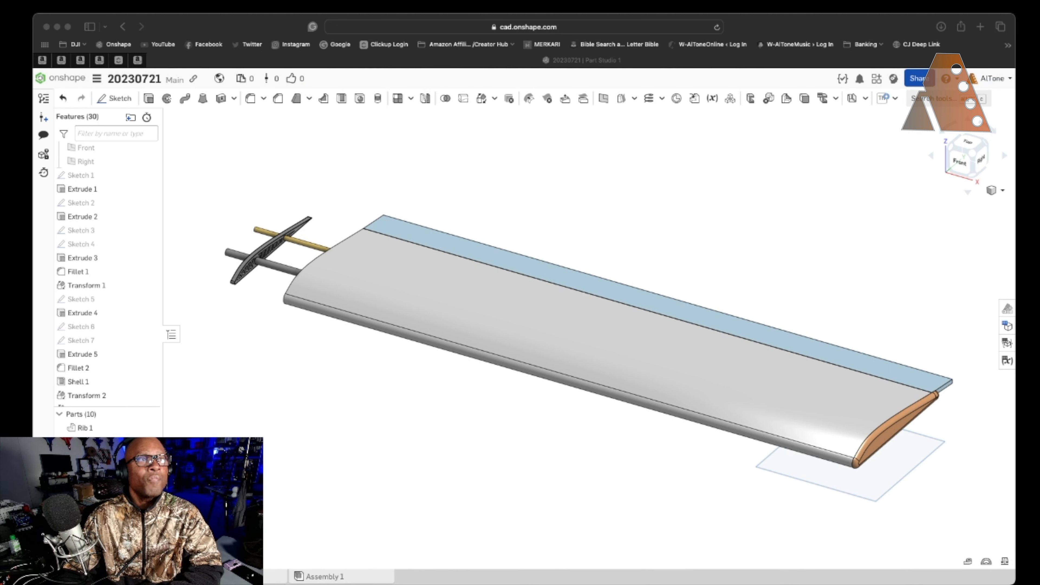
- Hide the wing's outer skin and examine the ribs and spars inside
click(594, 328)
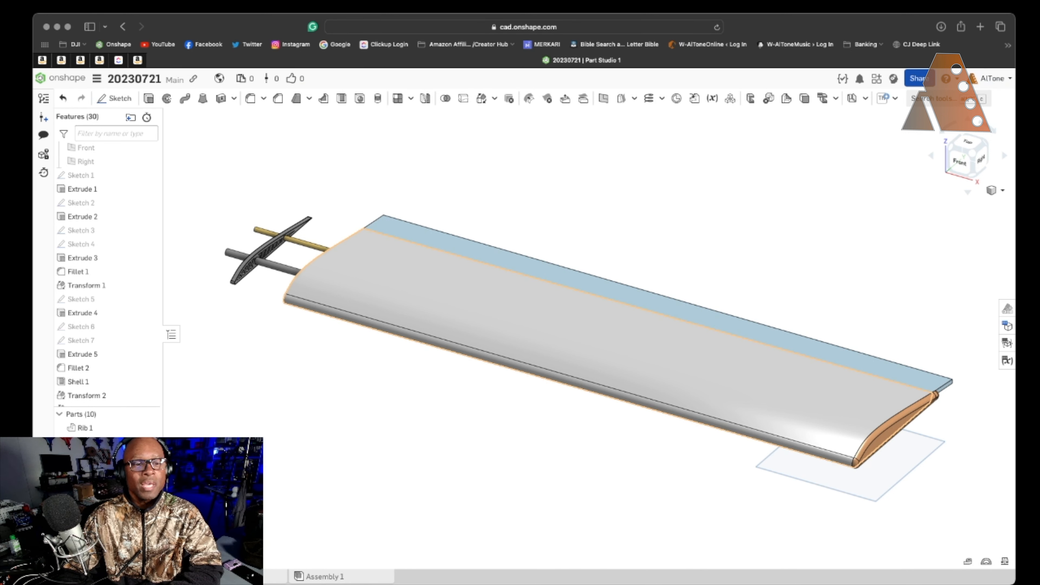
key(y)
scroll(182, 486, down, 3)
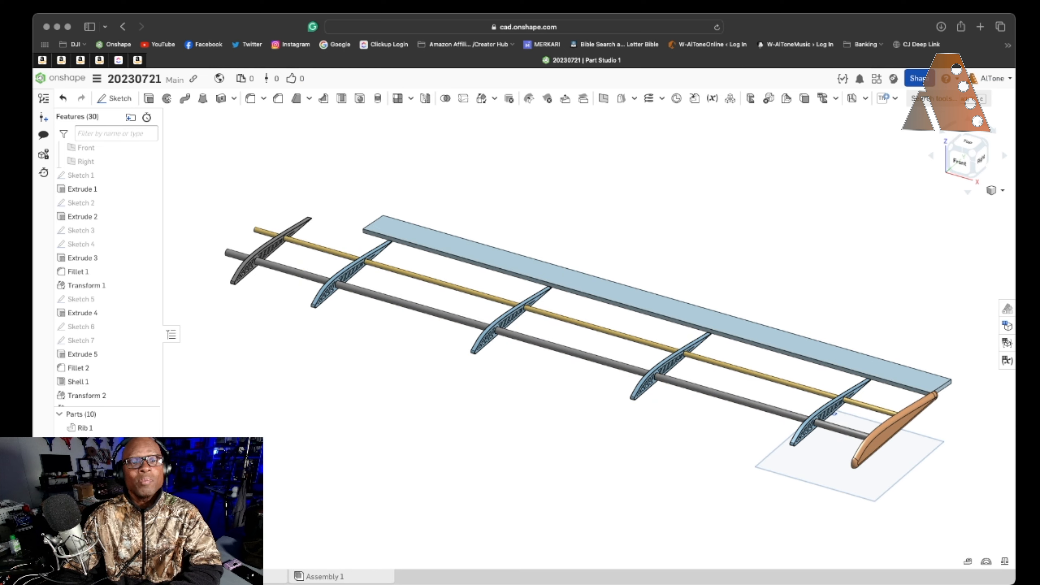
scroll(184, 483, down, 1)
scroll(184, 484, up, 3)
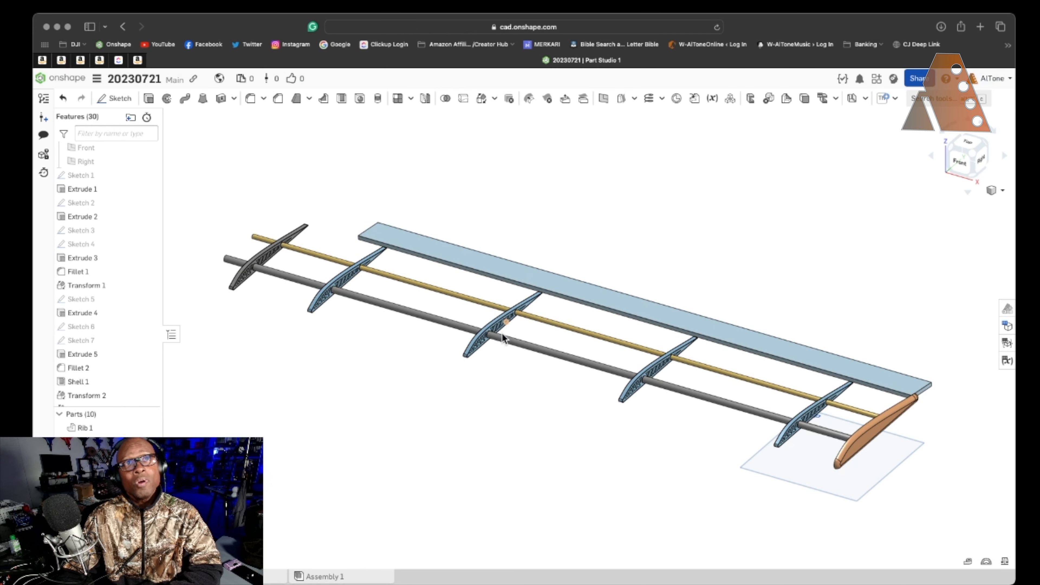
scroll(504, 324, up, 5)
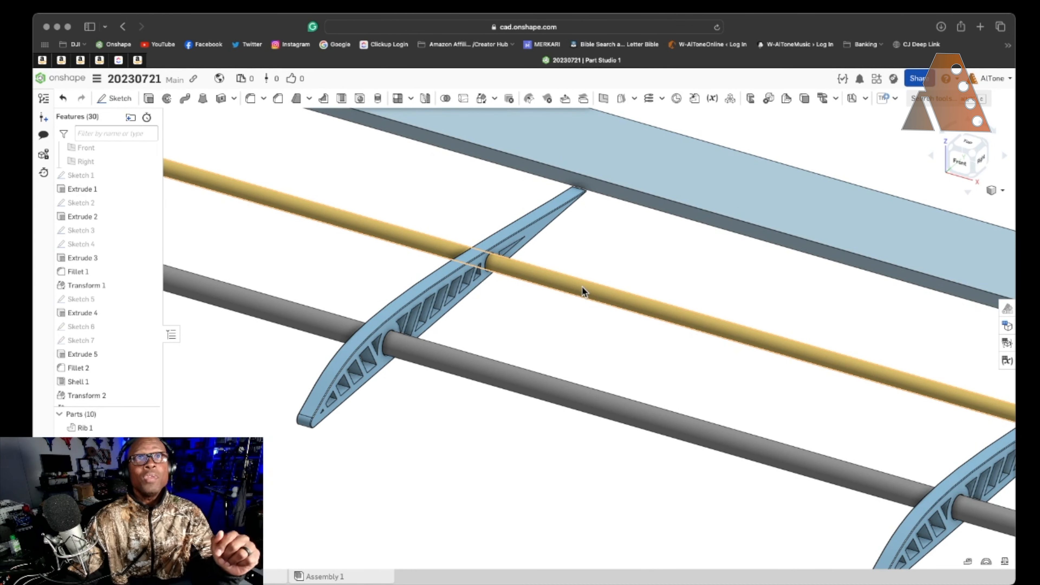
scroll(582, 287, down, 10)
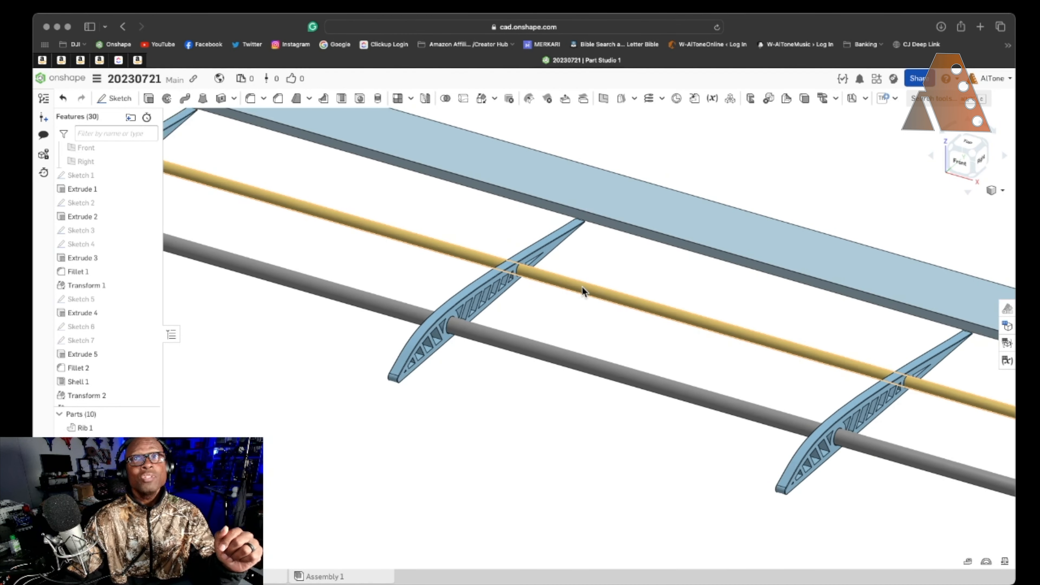
scroll(581, 286, down, 10)
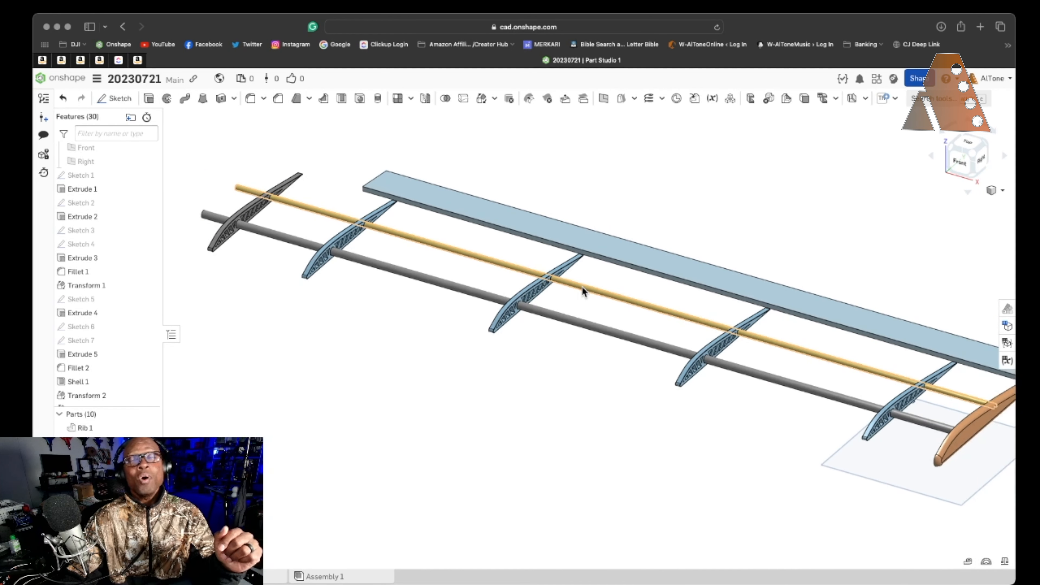
scroll(582, 286, down, 5)
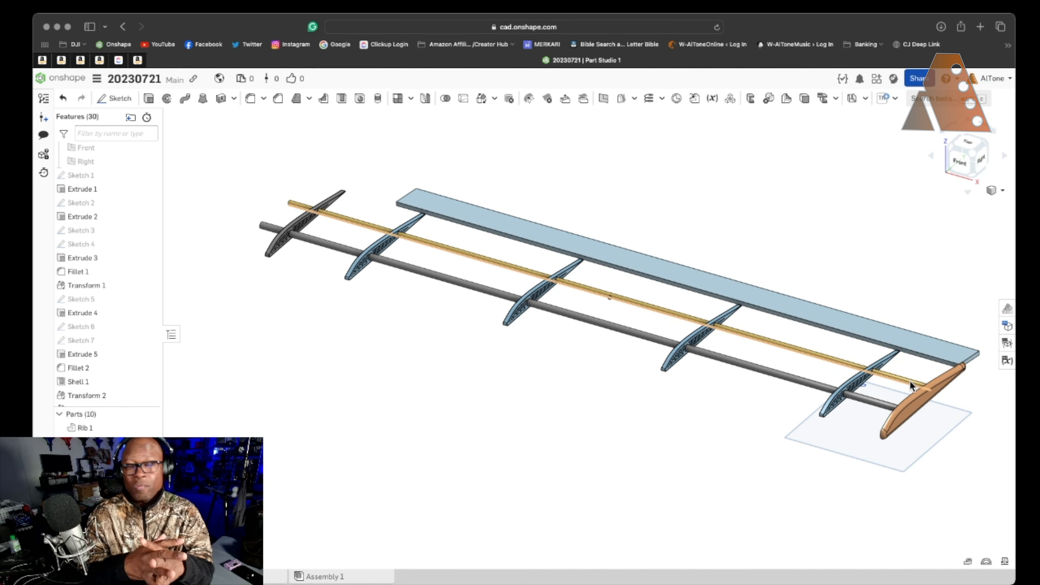
- Switch to the eCalc site, accept its usage statement and log in to the member account
drag(778, 584, 779, 45)
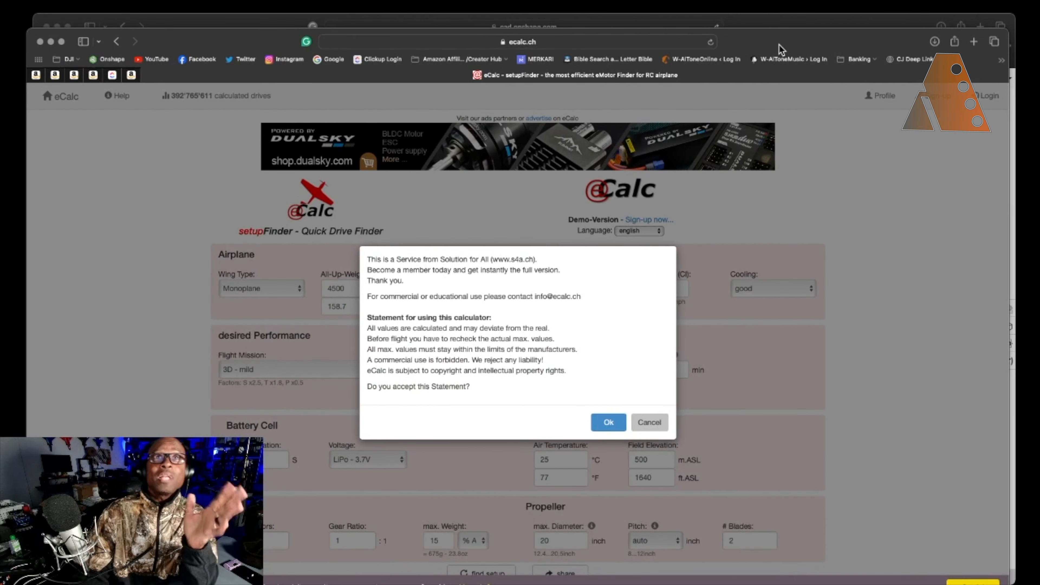
click(608, 425)
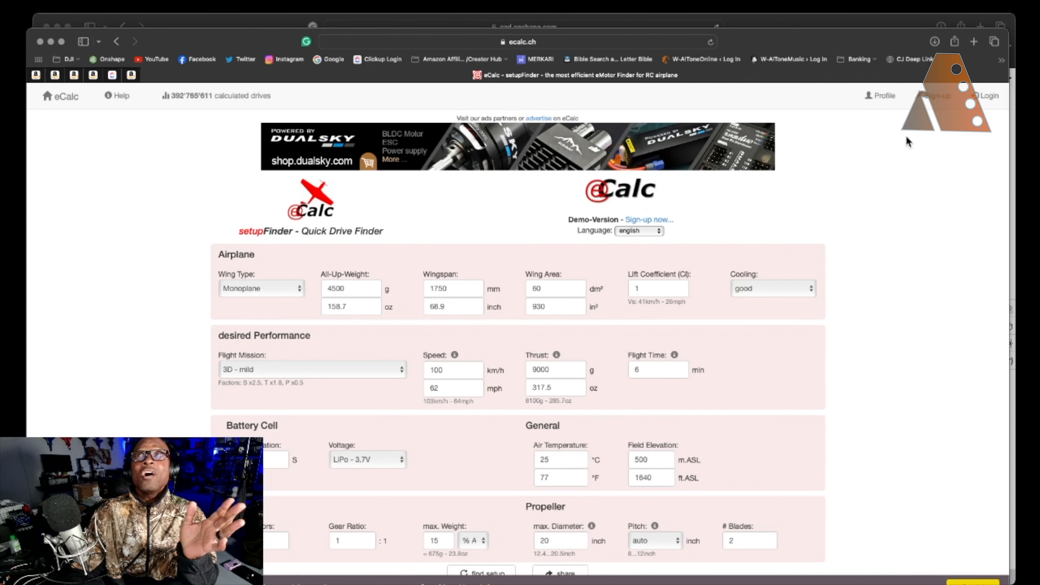
click(939, 97)
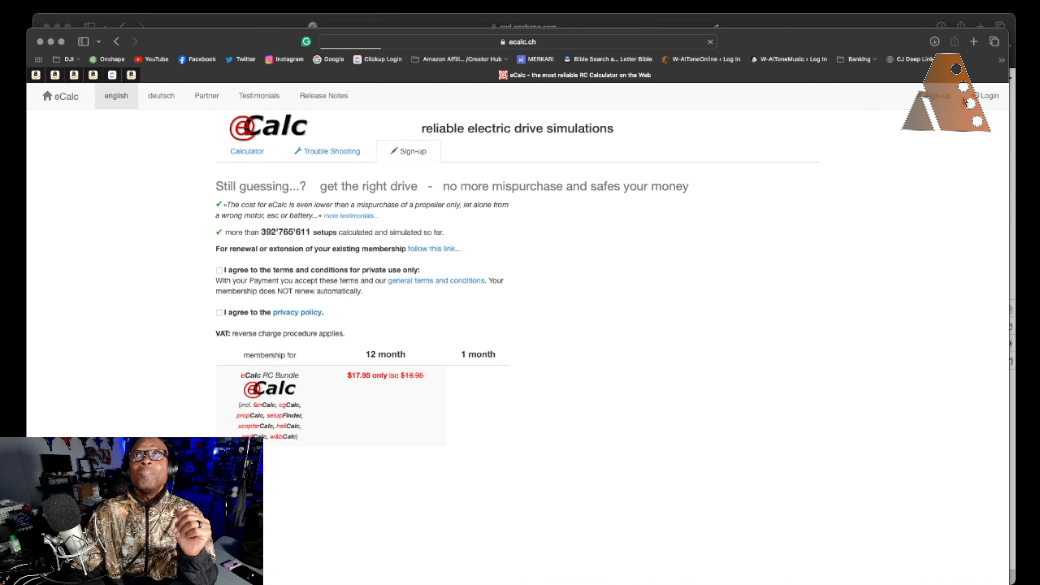
click(985, 97)
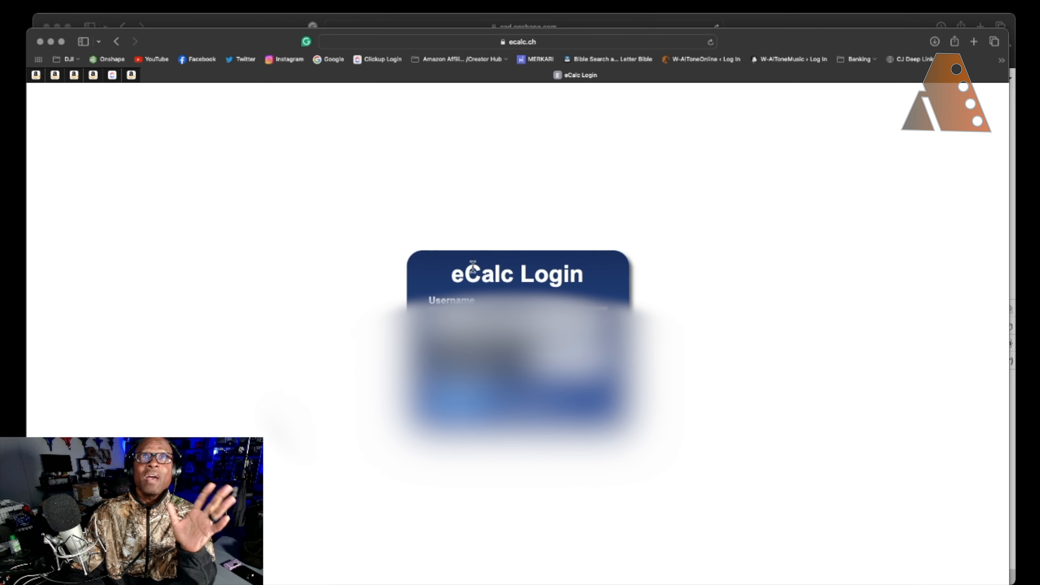
click(475, 345)
click(460, 398)
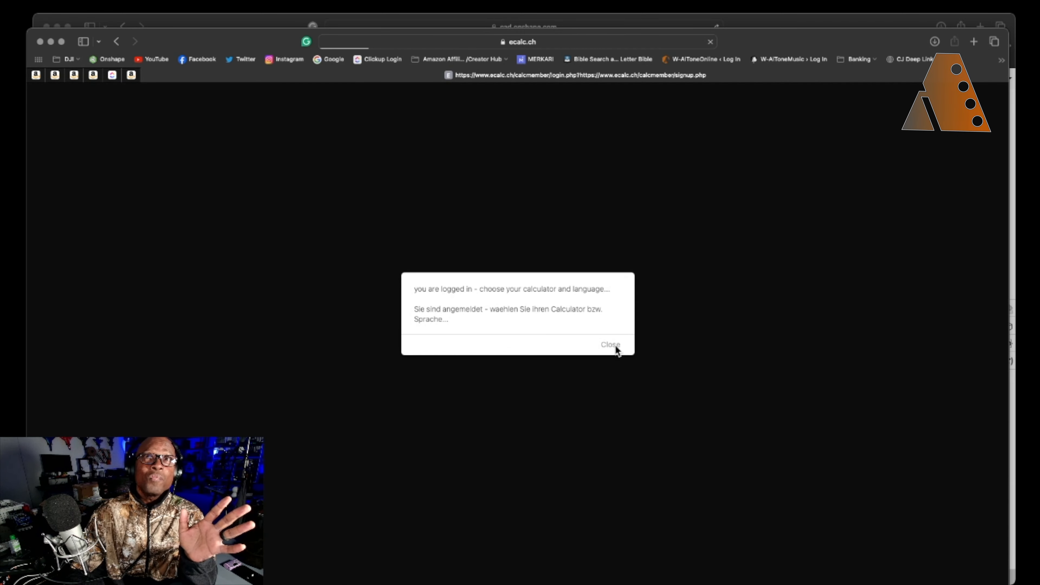
click(617, 348)
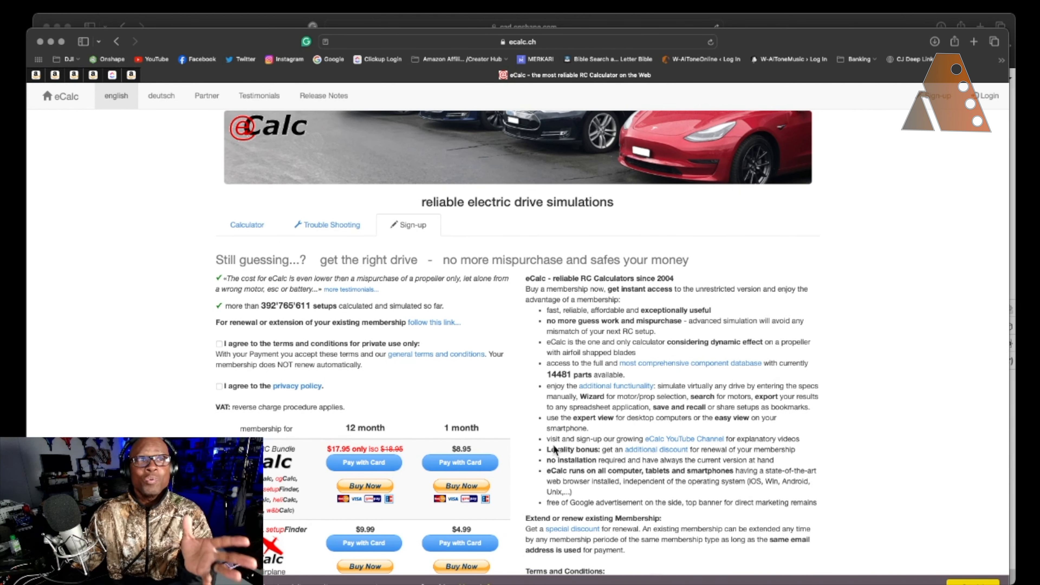
- Look over the membership options and open the propCalc airplane calculator
scroll(553, 453, down, 3)
scroll(553, 447, up, 2)
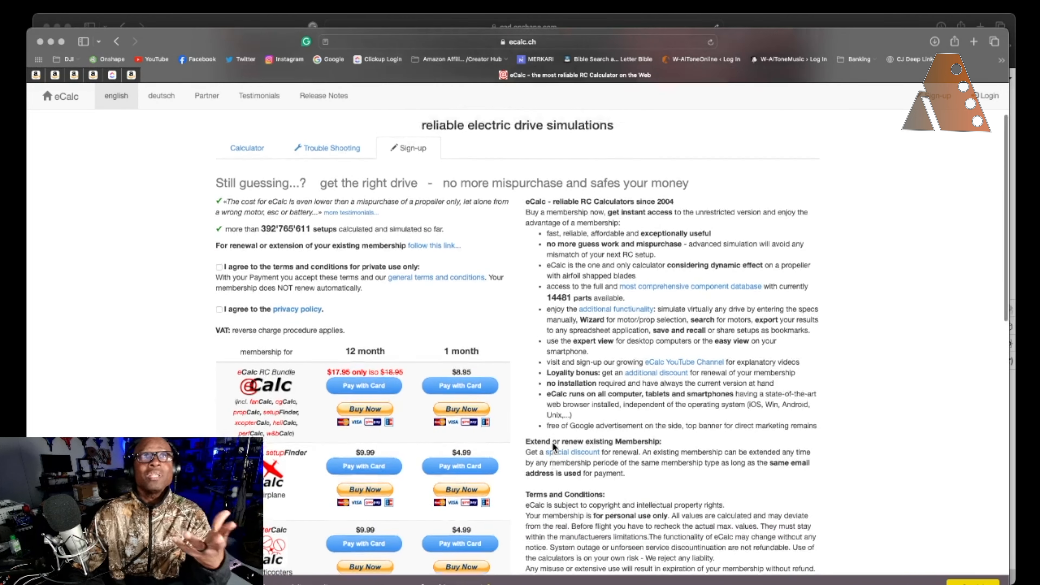
scroll(342, 298, up, 1)
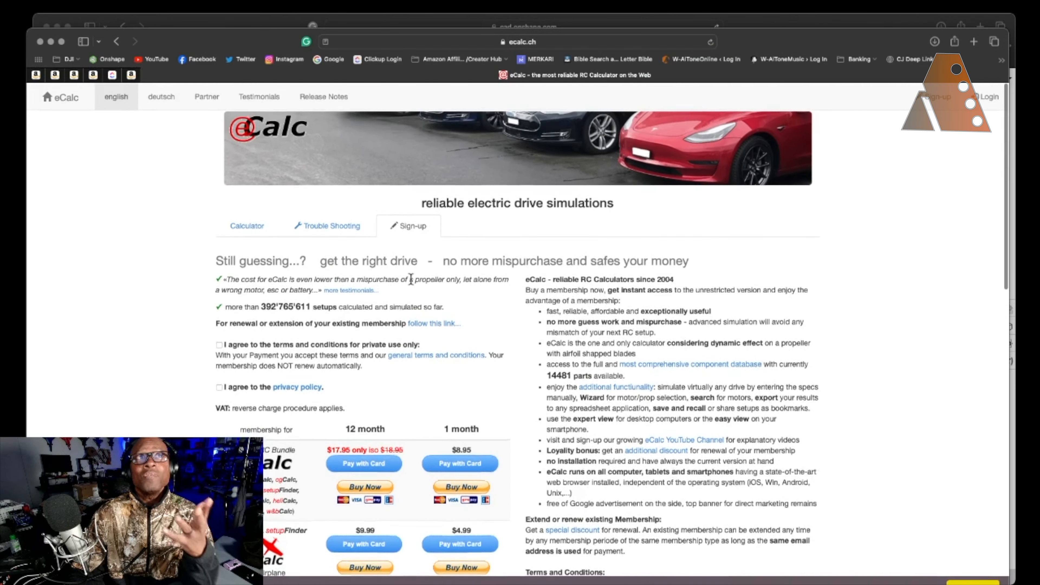
click(248, 225)
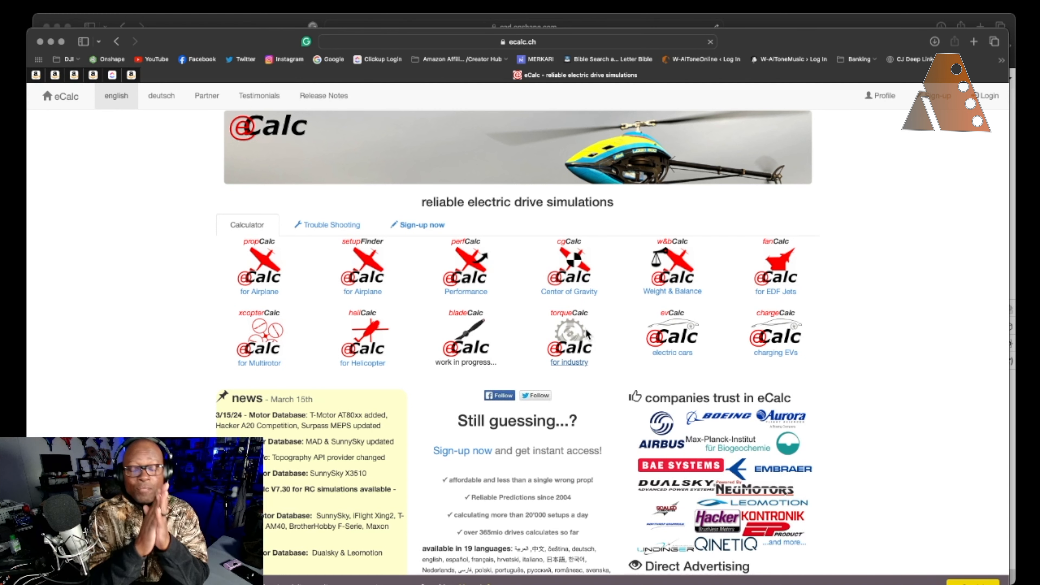
click(279, 270)
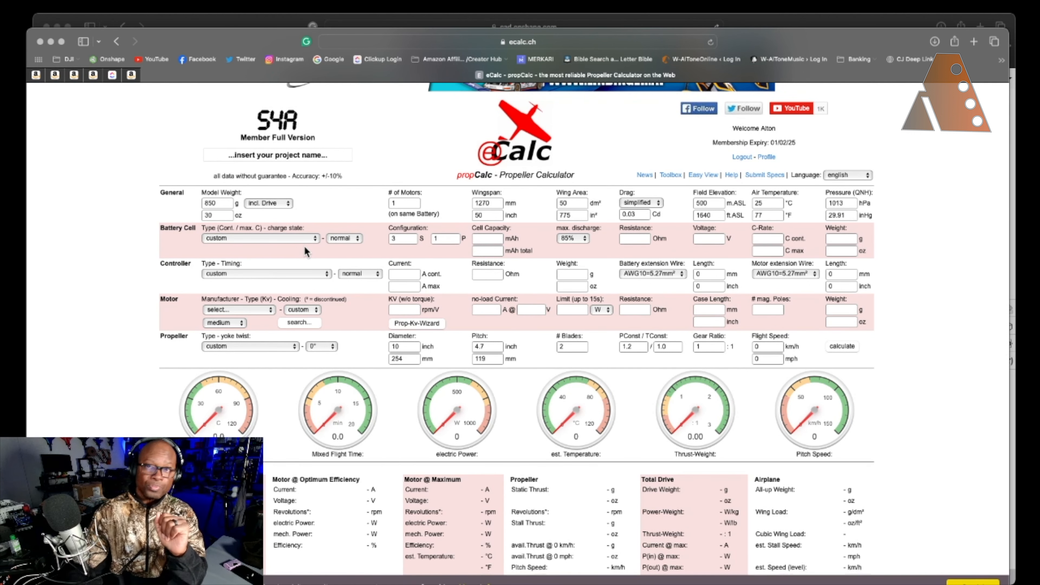
- Arrange the FT_Tutor PDF beside the propCalc window with its General Specifications in view
drag(743, 42, 591, 24)
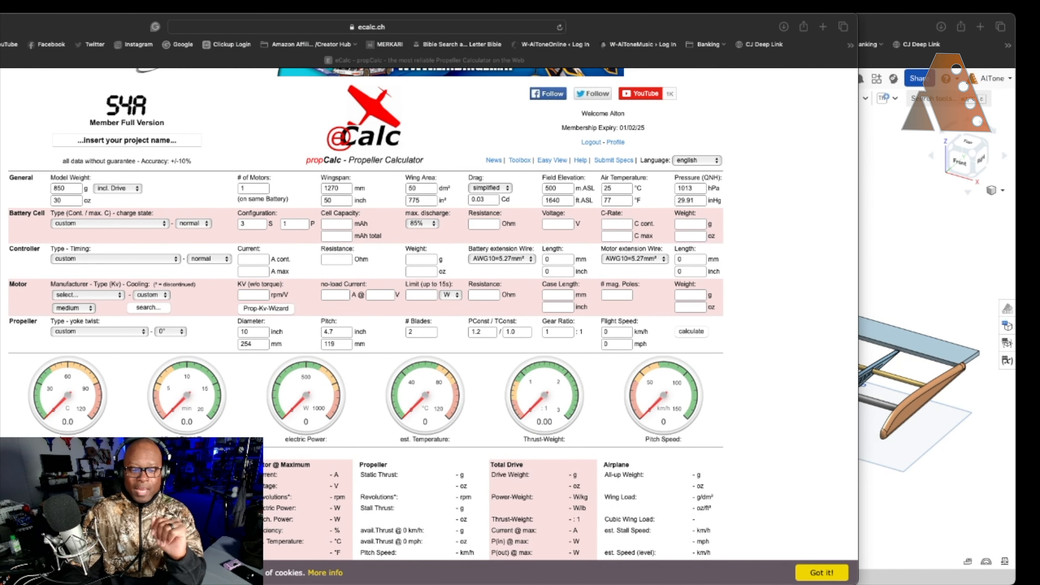
key(ctrl+Up)
key(ctrl+Up)
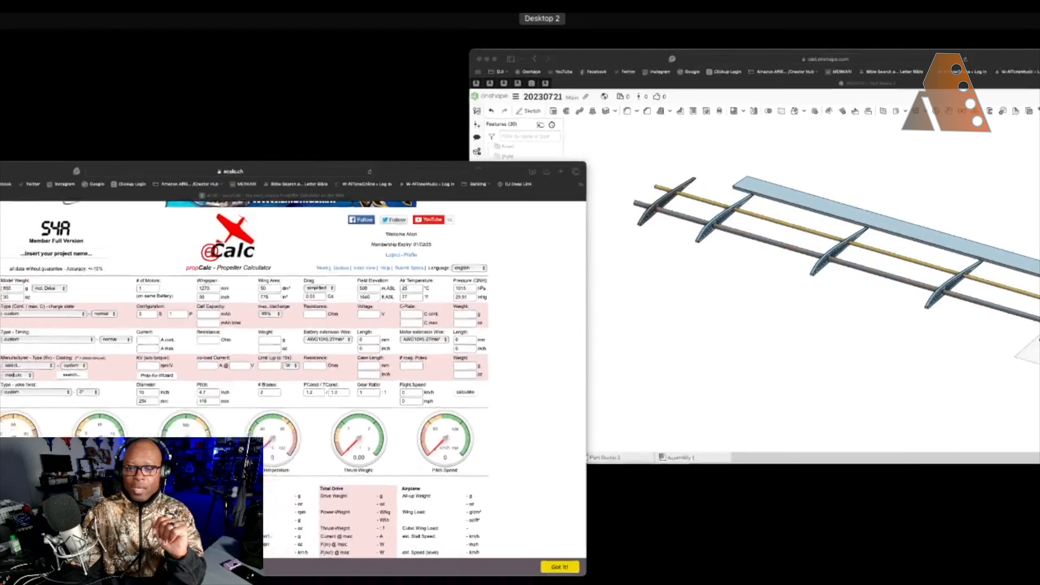
drag(663, 582, 767, 18)
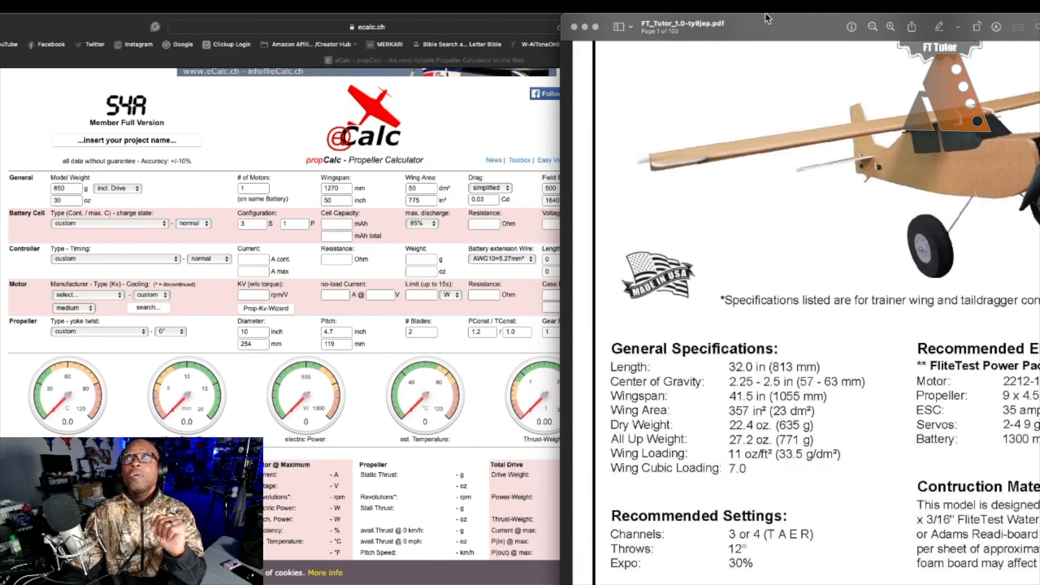
scroll(782, 191, down, 3)
scroll(782, 191, up, 2)
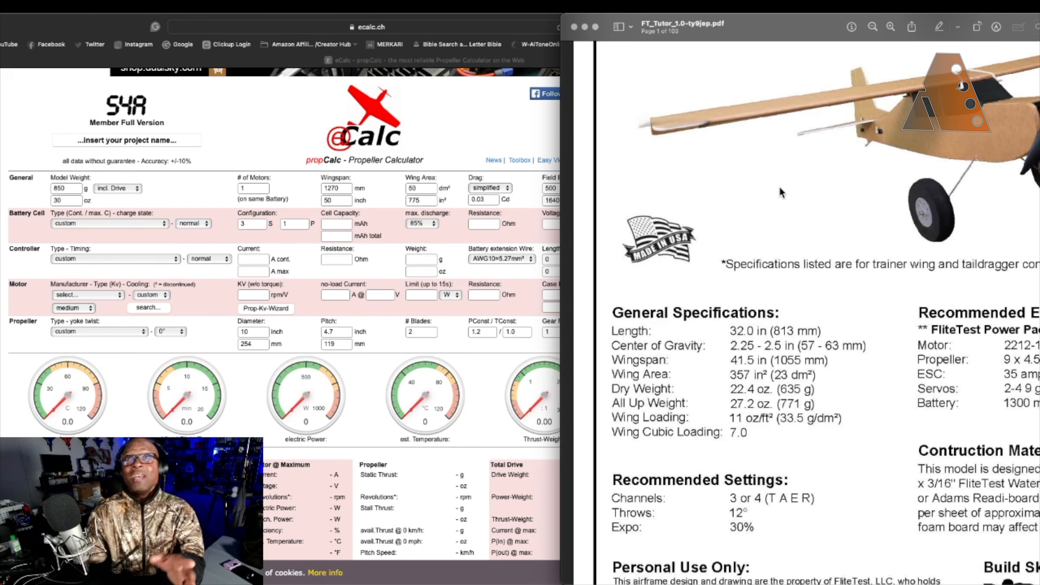
scroll(745, 430, down, 3)
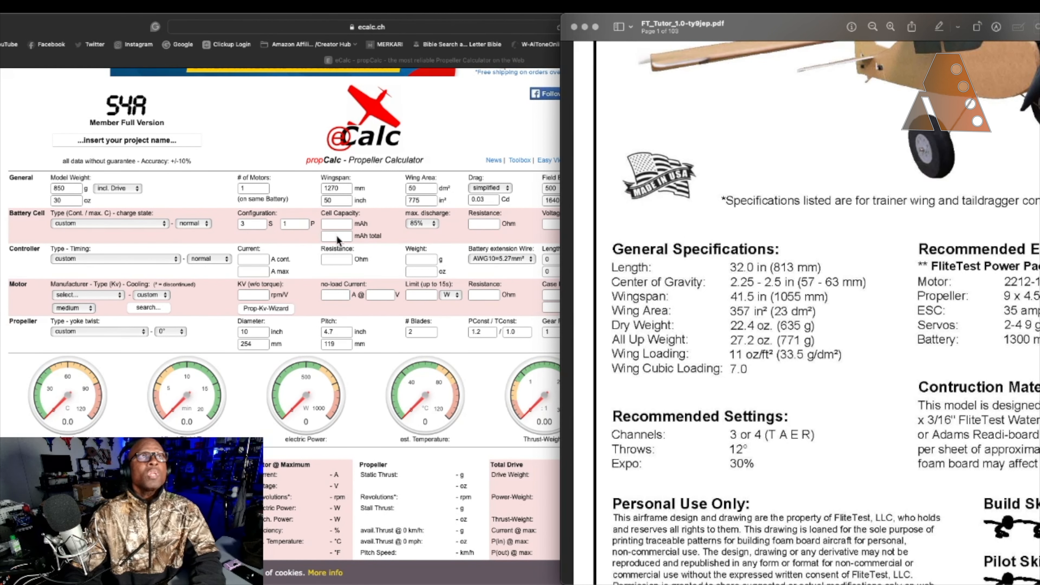
- Set propCalc's model weight to 771 g (27.2 oz), taken from the FT Tutor's all-up weight
click(281, 186)
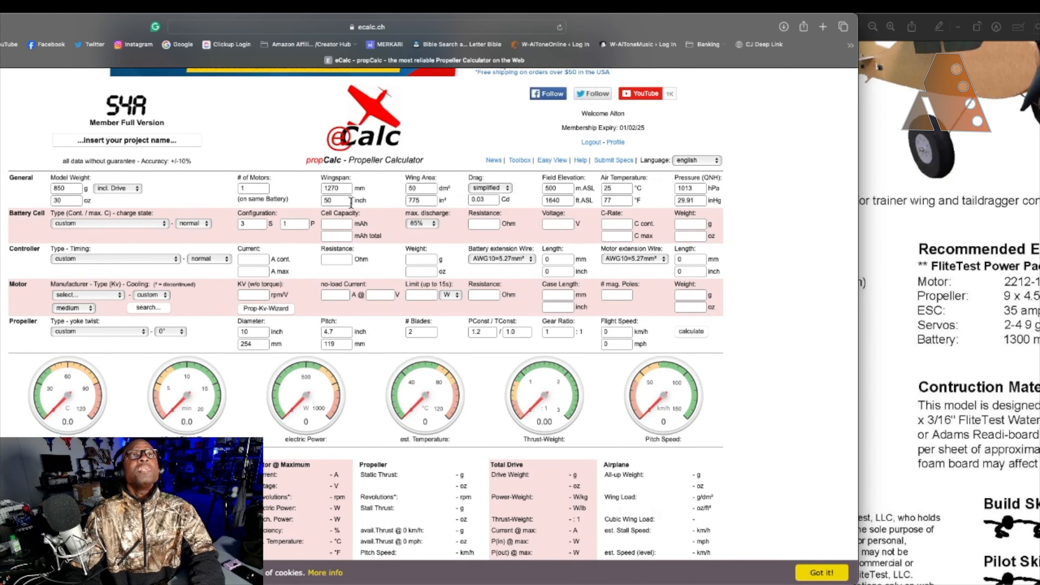
click(1001, 224)
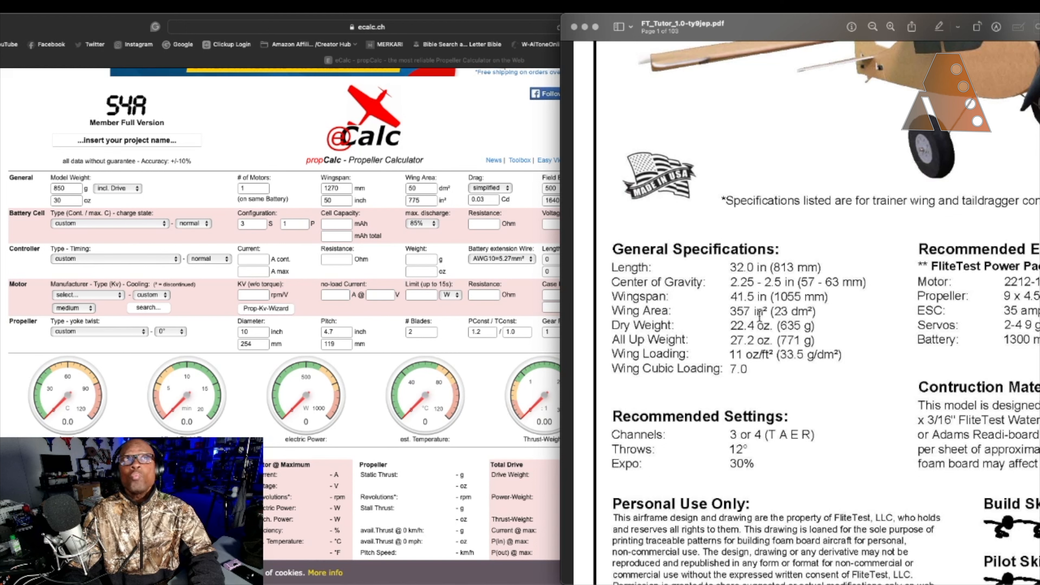
click(24, 177)
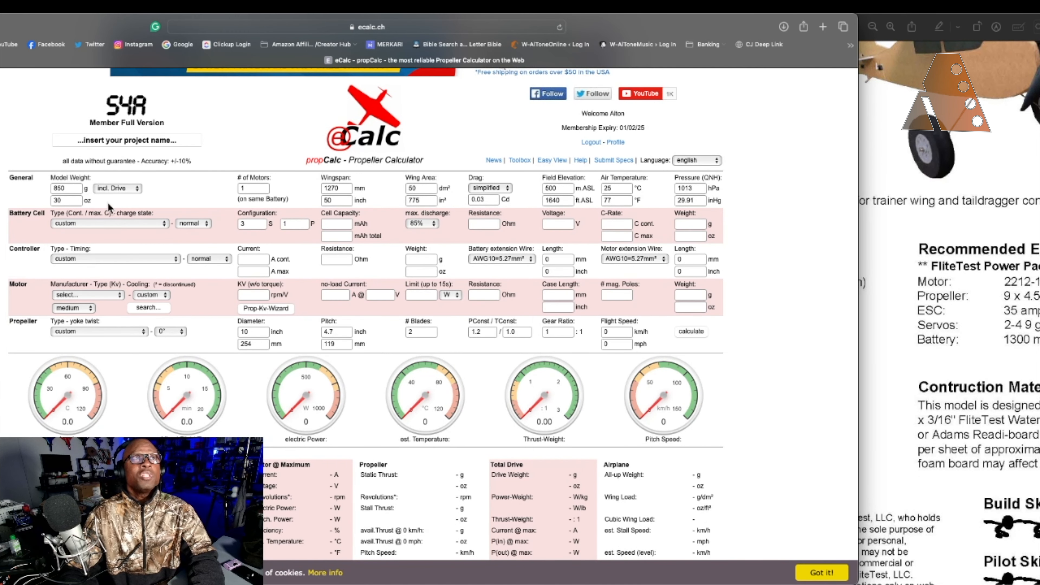
key(super+Tab)
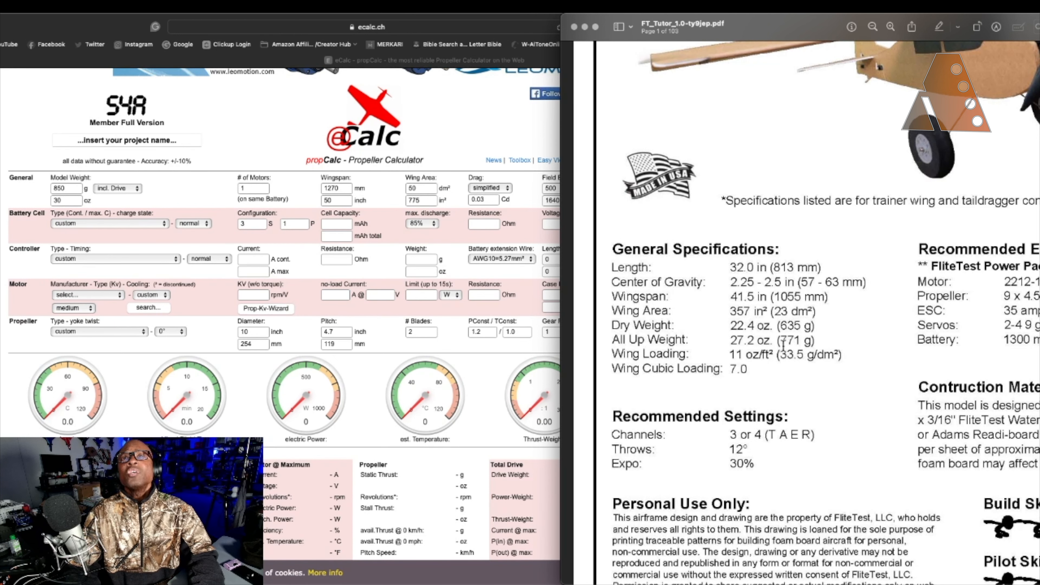
click(65, 189)
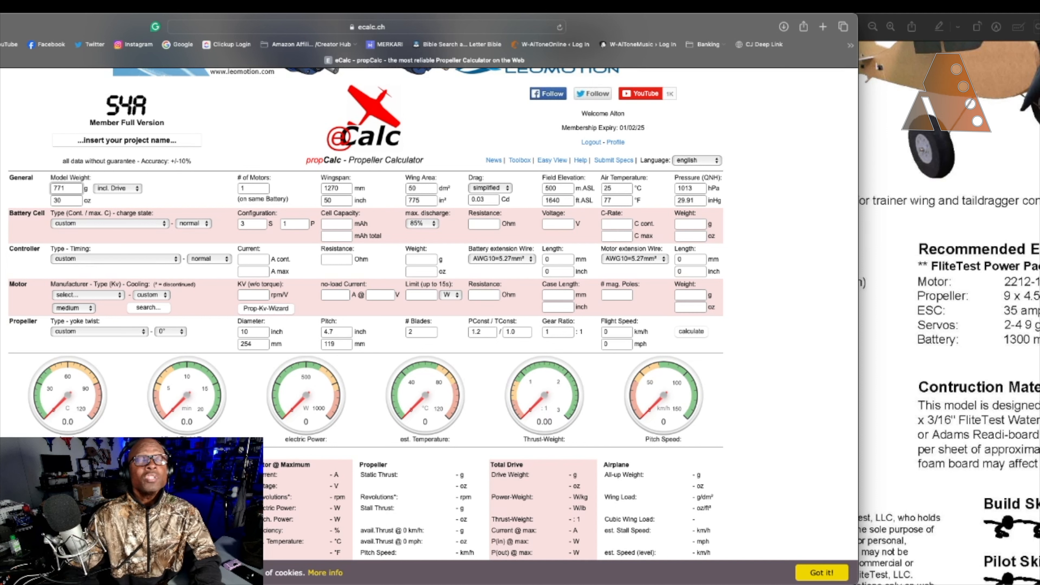
click(136, 201)
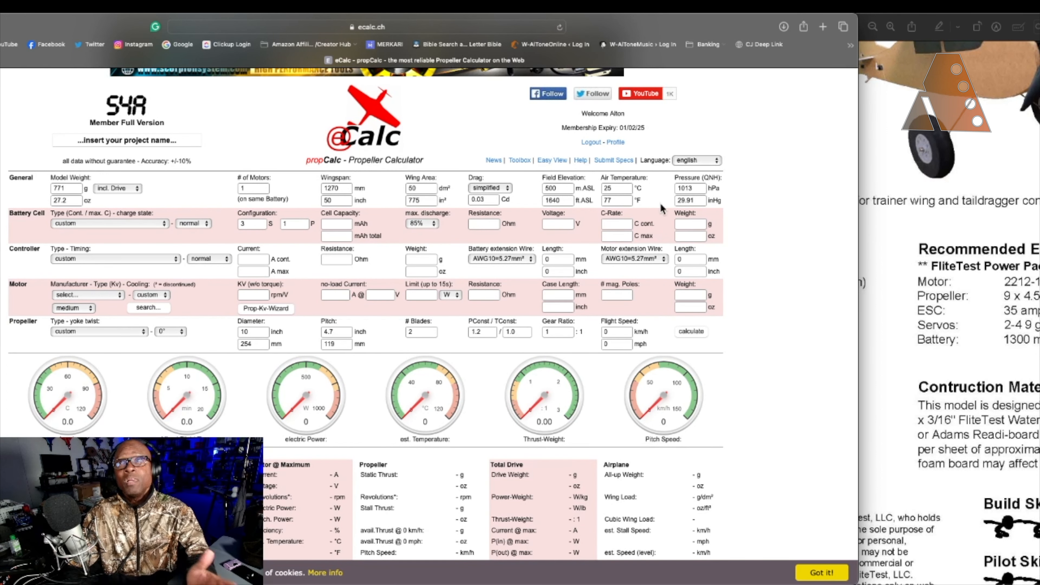
- Set propCalc's wingspan to 41.5 inches, taken from the FT Tutor's General Specifications
click(885, 239)
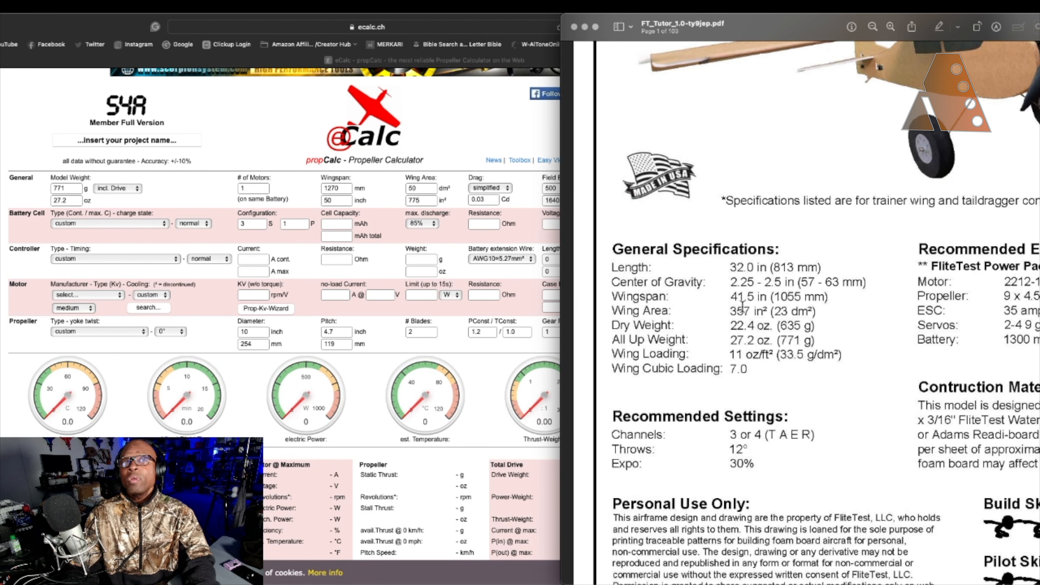
click(340, 199)
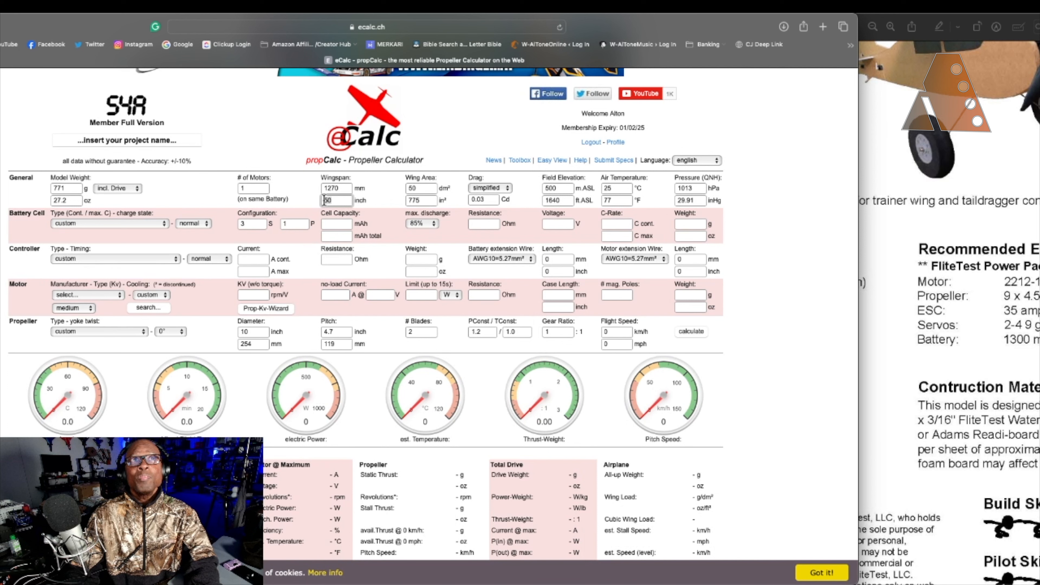
key(BackSpace)
key(BackSpace)
text(41.)
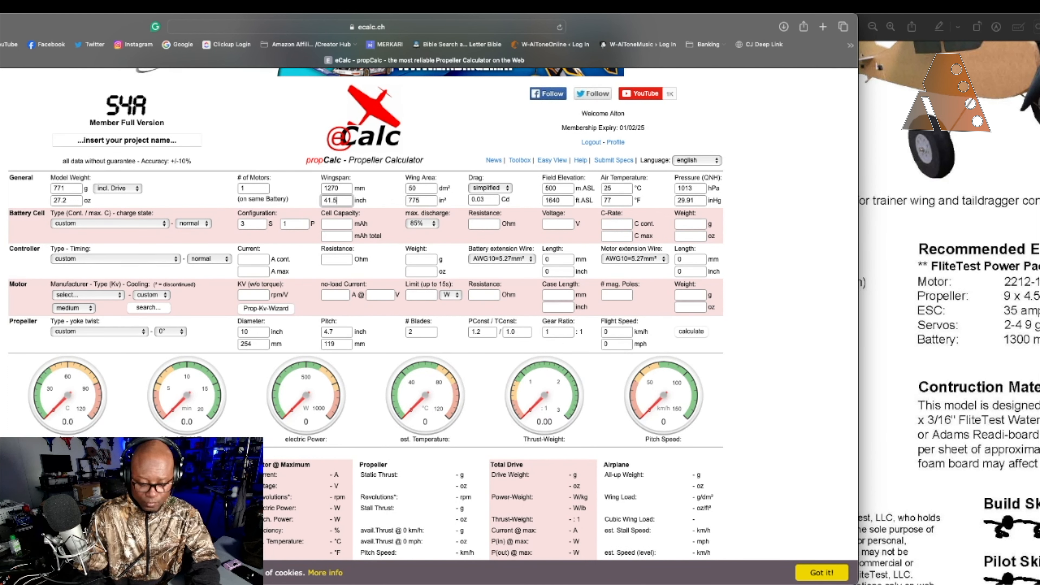
key(Return)
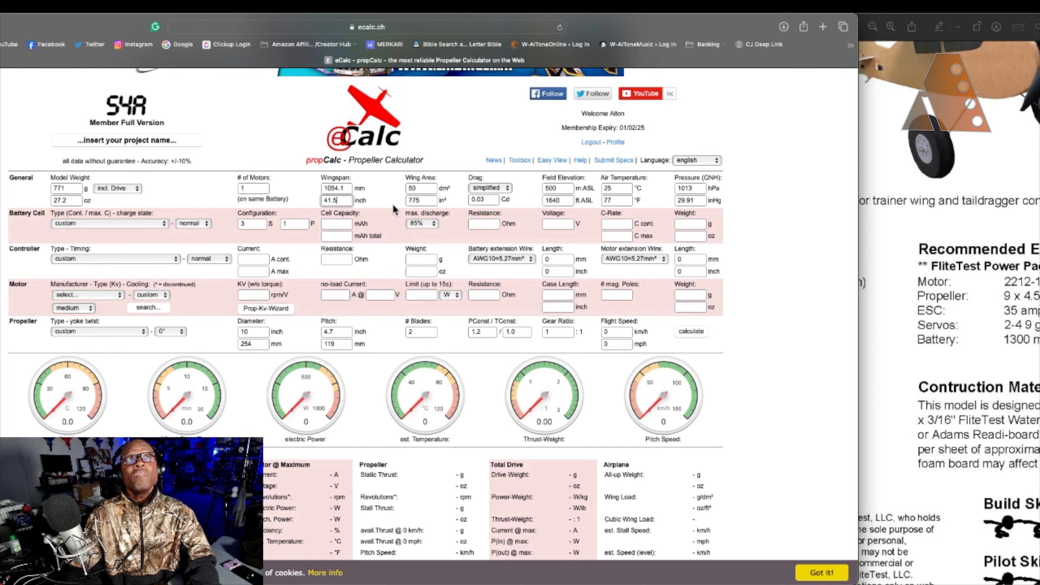
- Set propCalc's wing area to 23 dm², taken from the FT Tutor specifications, and check it against the PDF
click(883, 220)
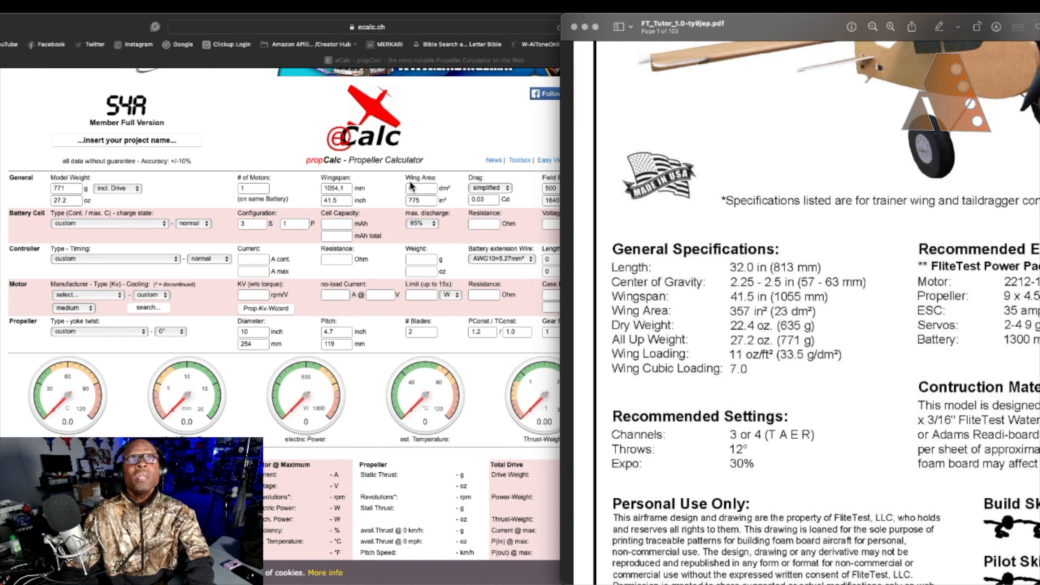
click(420, 190)
double_click(422, 189)
click(883, 266)
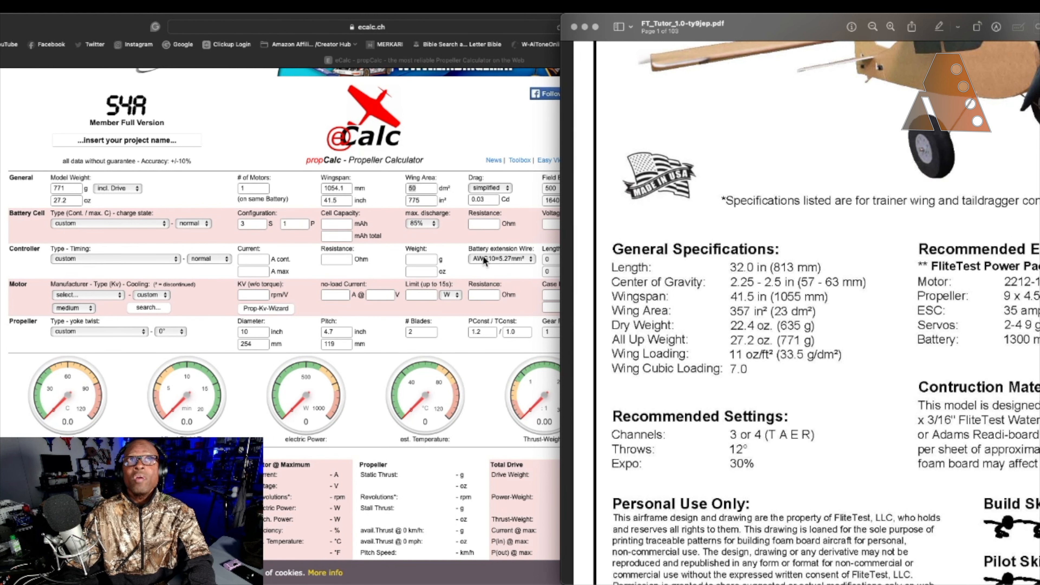
click(419, 190)
double_click(419, 189)
text(23)
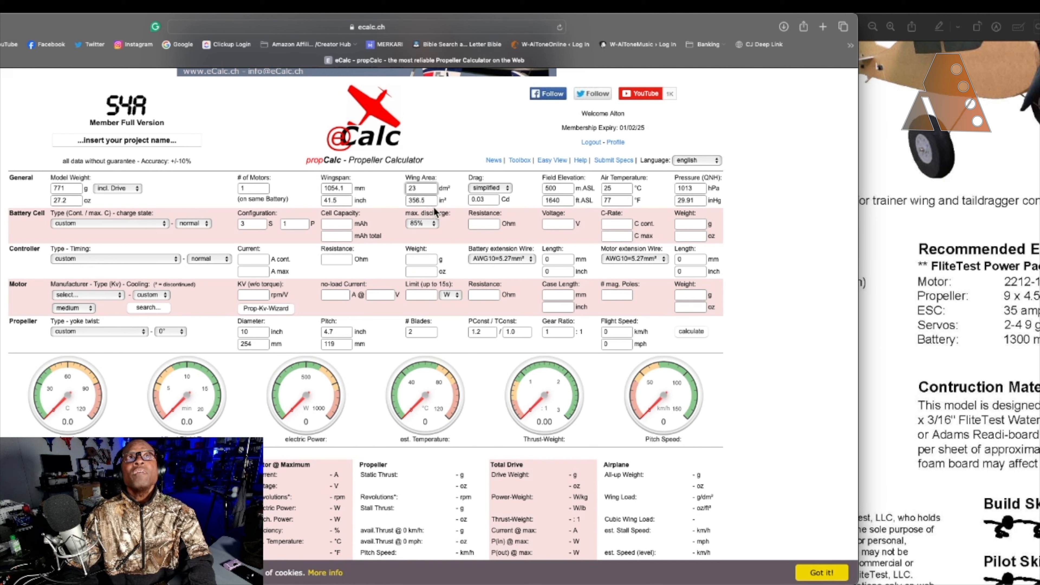
click(869, 218)
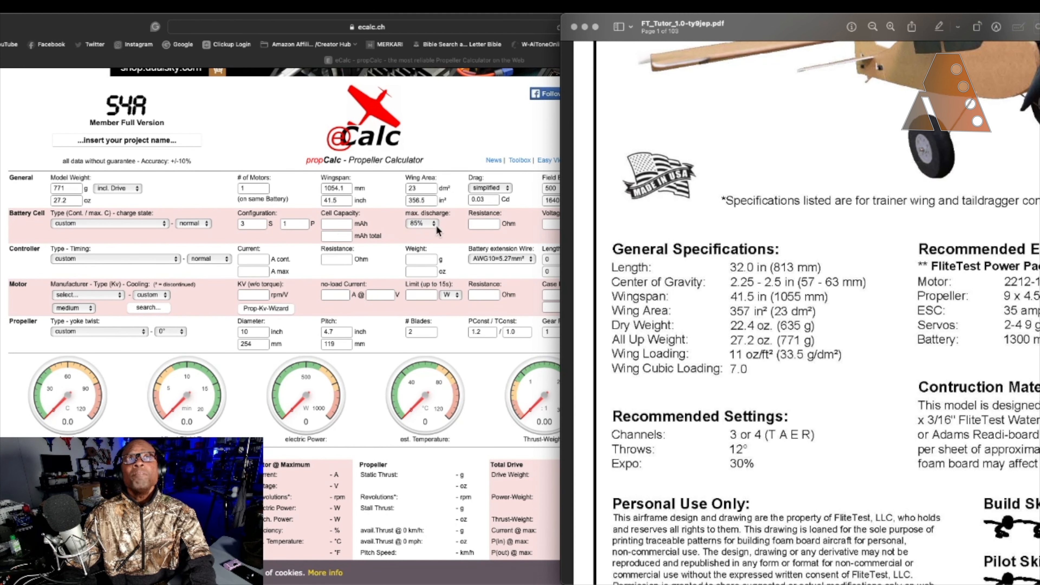
click(447, 228)
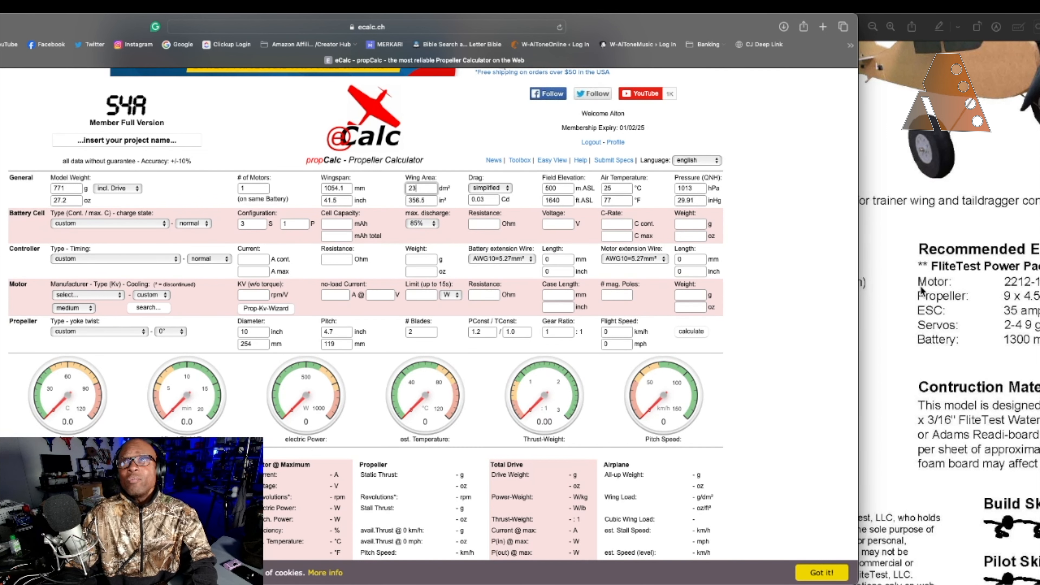
- Highlight the recommended battery in the PDF, choose the LiPo 1200mAh - 80/120C cell in propCalc and enter 1P for the configuration
click(903, 293)
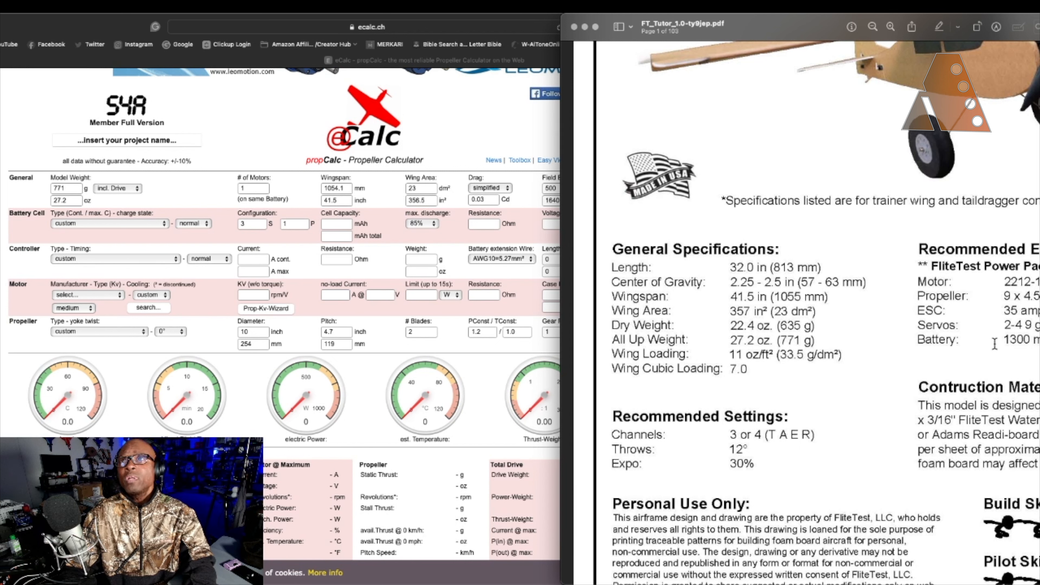
drag(999, 342, 1037, 341)
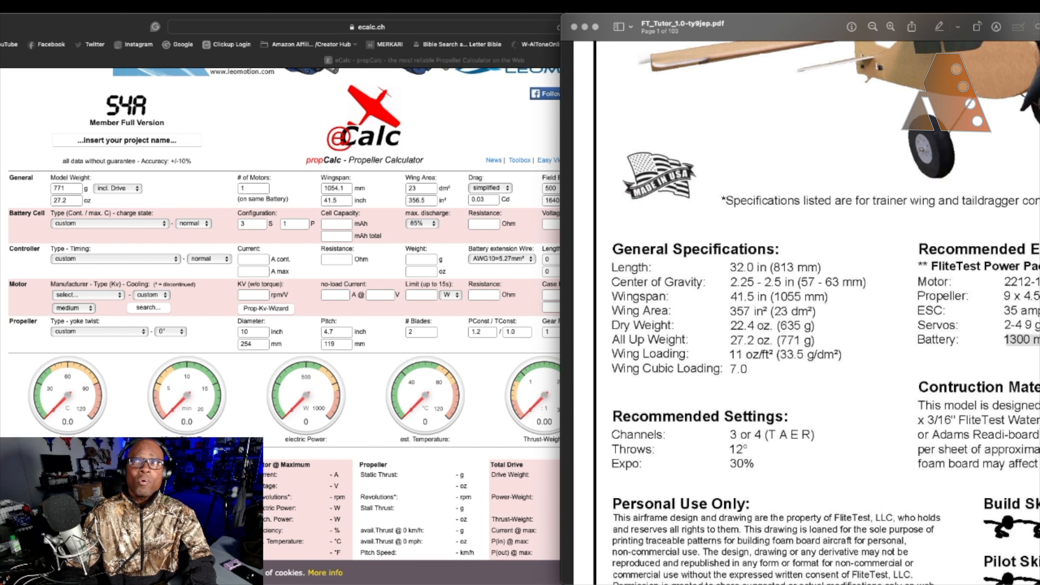
click(160, 224)
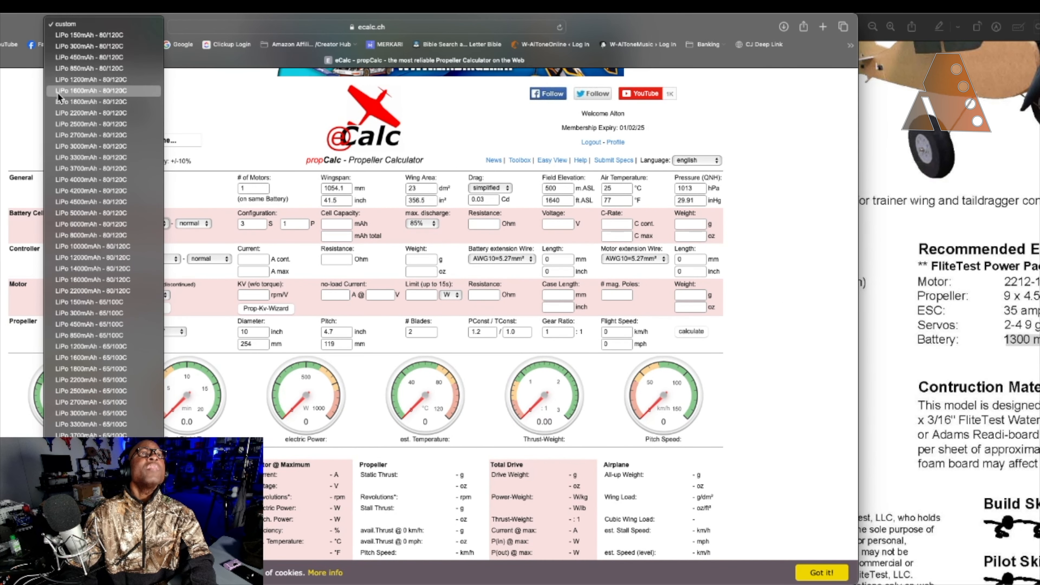
click(92, 82)
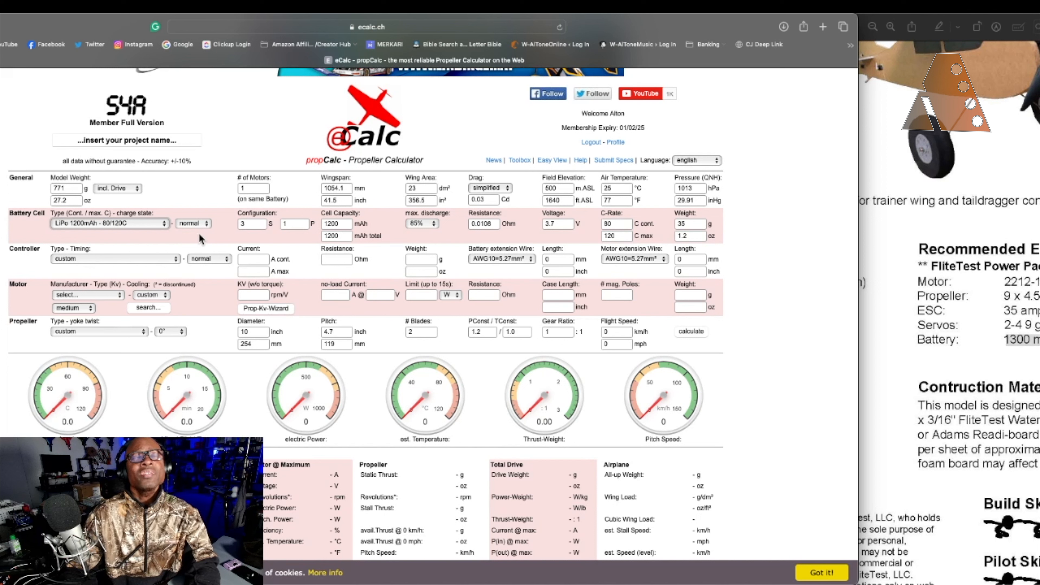
click(283, 224)
text(1)
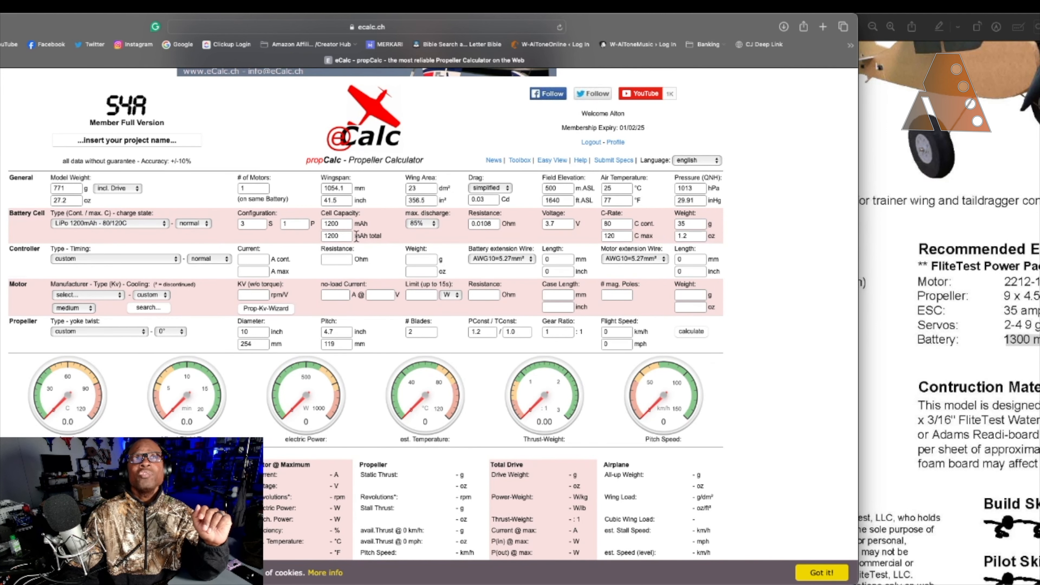
- Look through the controller types and set the controller to Hobbywing FlyFun Mini 30A-4s
scroll(353, 236, down, 1)
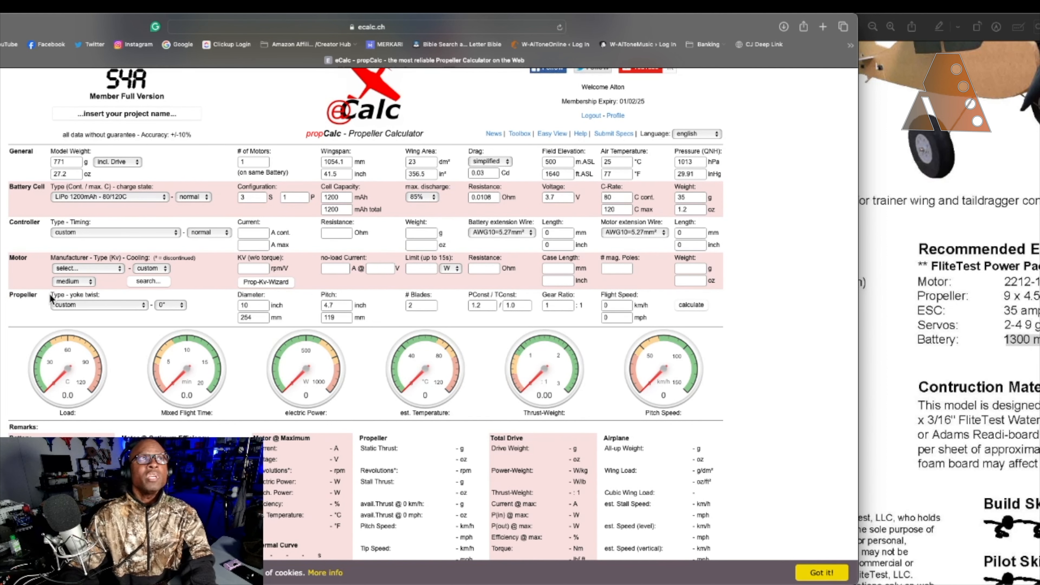
click(177, 233)
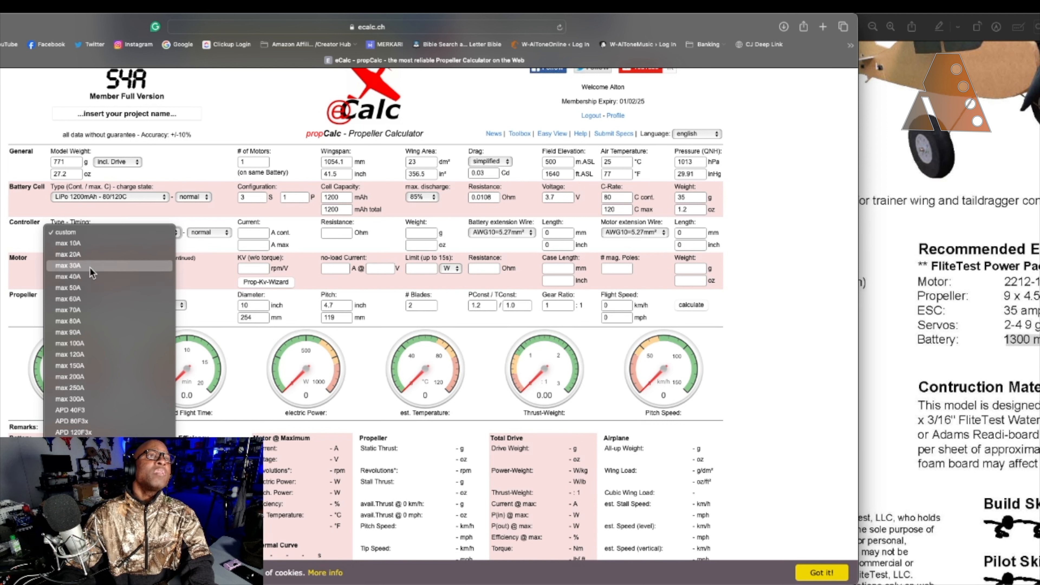
scroll(89, 267, down, 10)
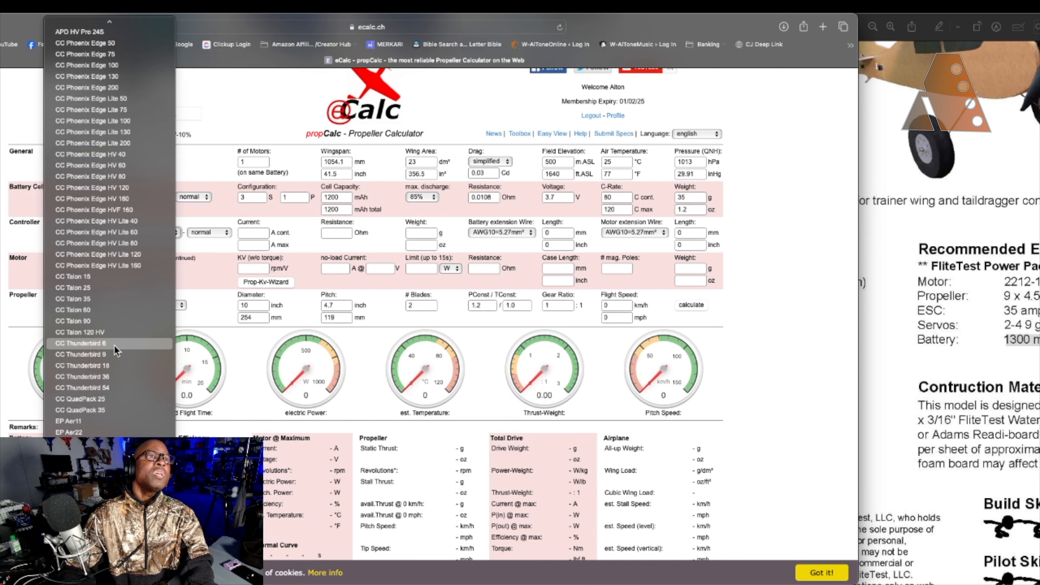
scroll(117, 350, down, 20)
scroll(110, 230, down, 20)
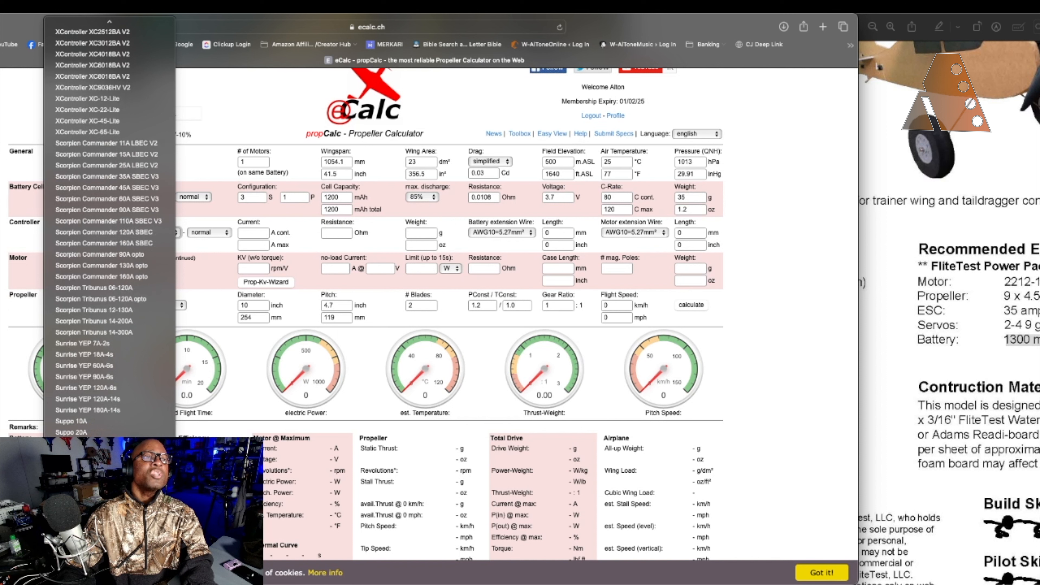
scroll(109, 263, up, 10)
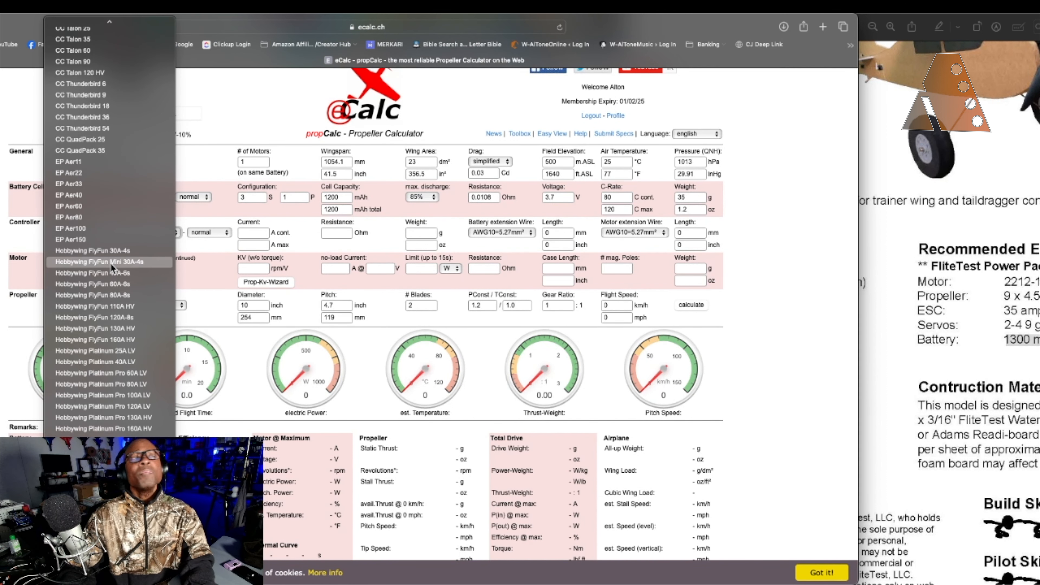
click(110, 262)
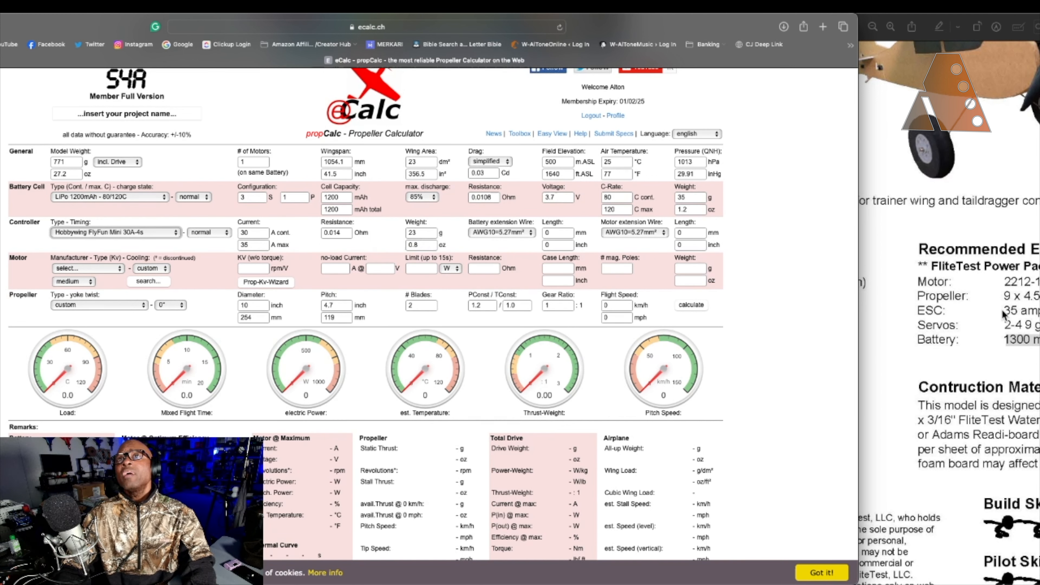
- Change the controller type to Hobbywing FlyFun 40A-6s and view the motor extension wire gauges without changing them
click(173, 232)
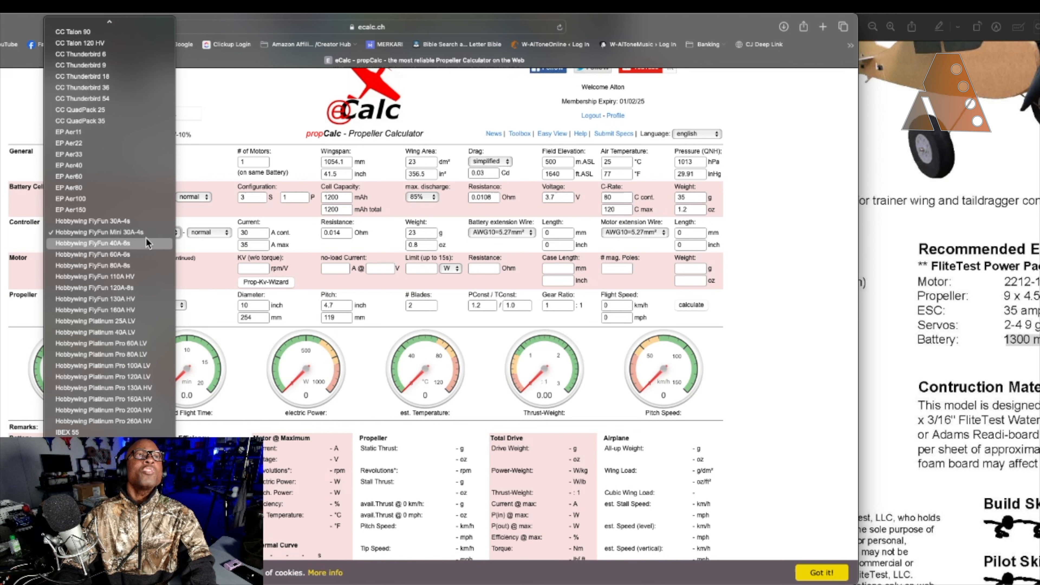
click(131, 244)
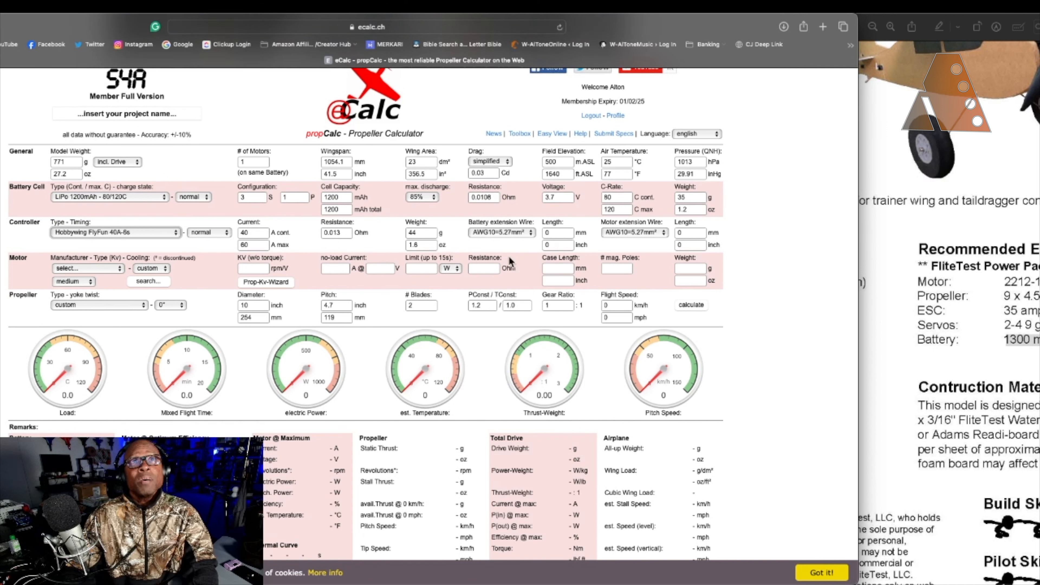
click(663, 233)
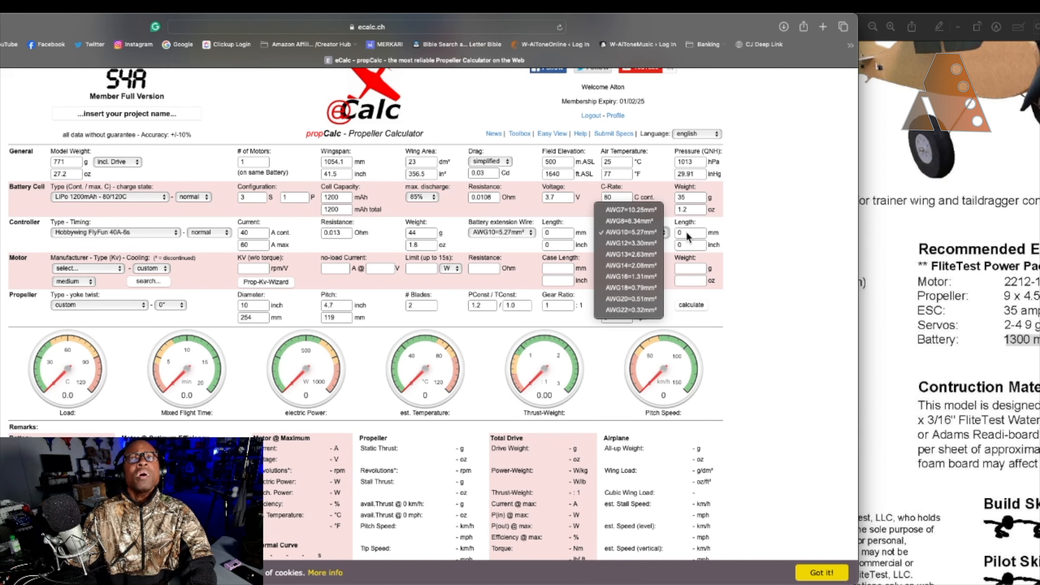
click(757, 232)
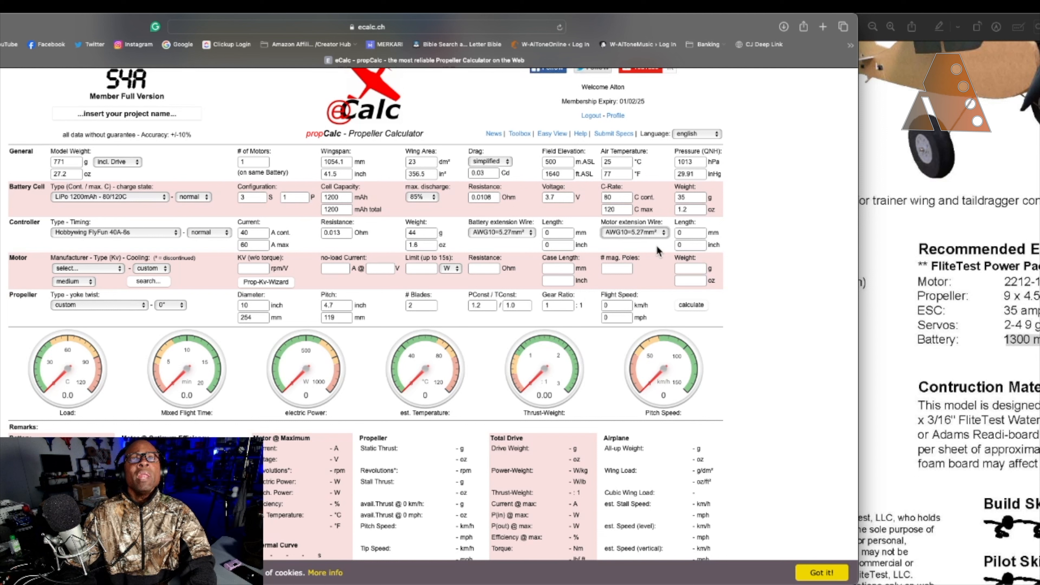
- Browse the motor manufacturers and set the manufacturer to SunnySky
click(120, 268)
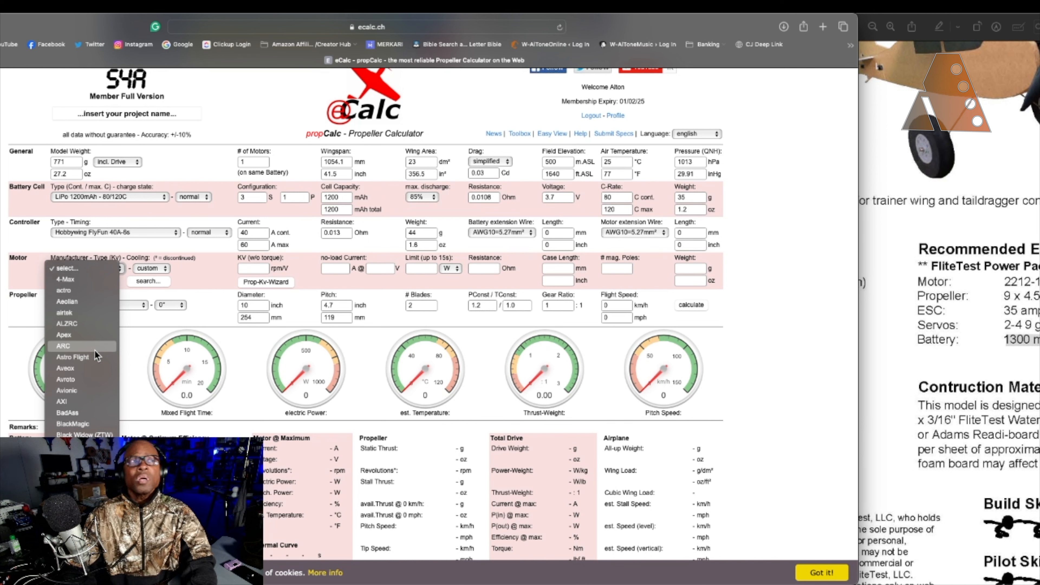
scroll(95, 356, down, 3)
scroll(95, 355, down, 15)
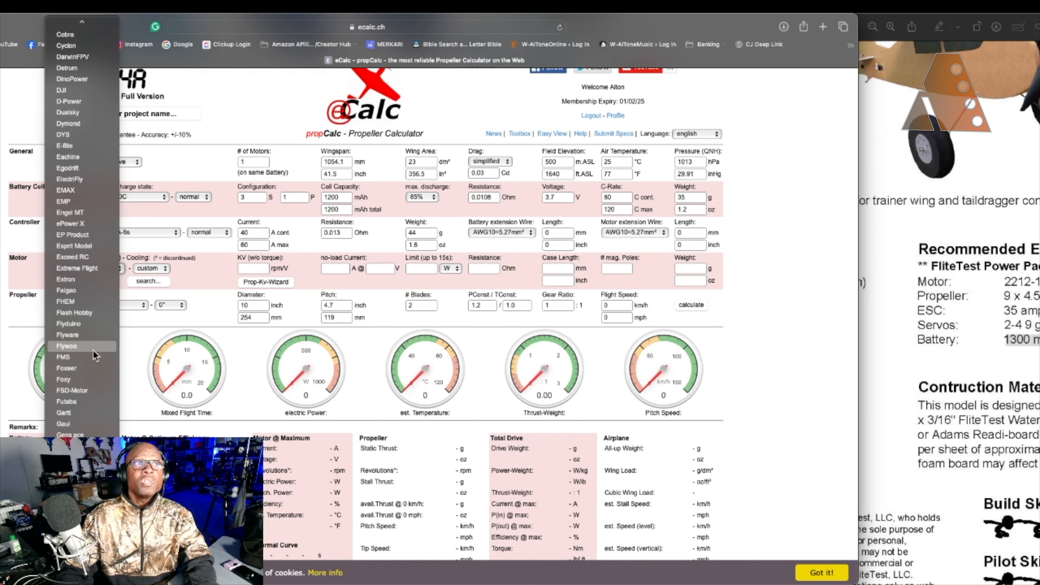
scroll(97, 246, up, 10)
scroll(99, 249, down, 8)
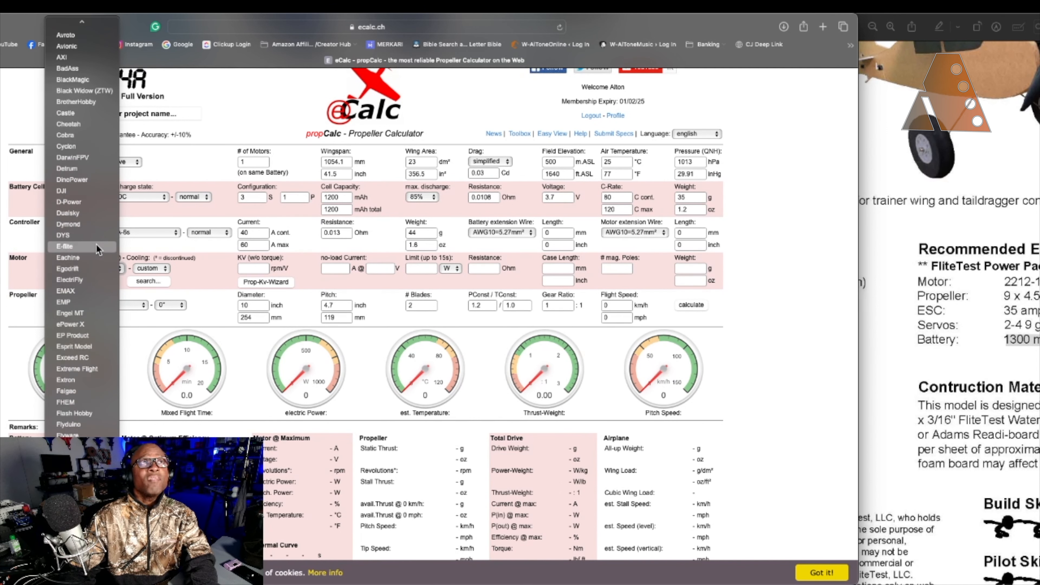
scroll(90, 246, down, 5)
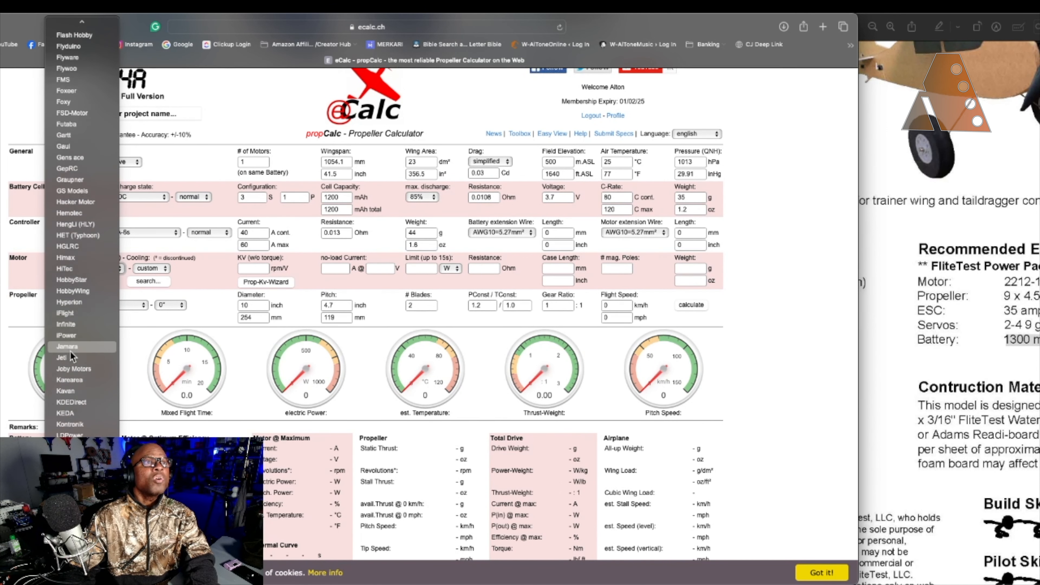
scroll(77, 355, down, 10)
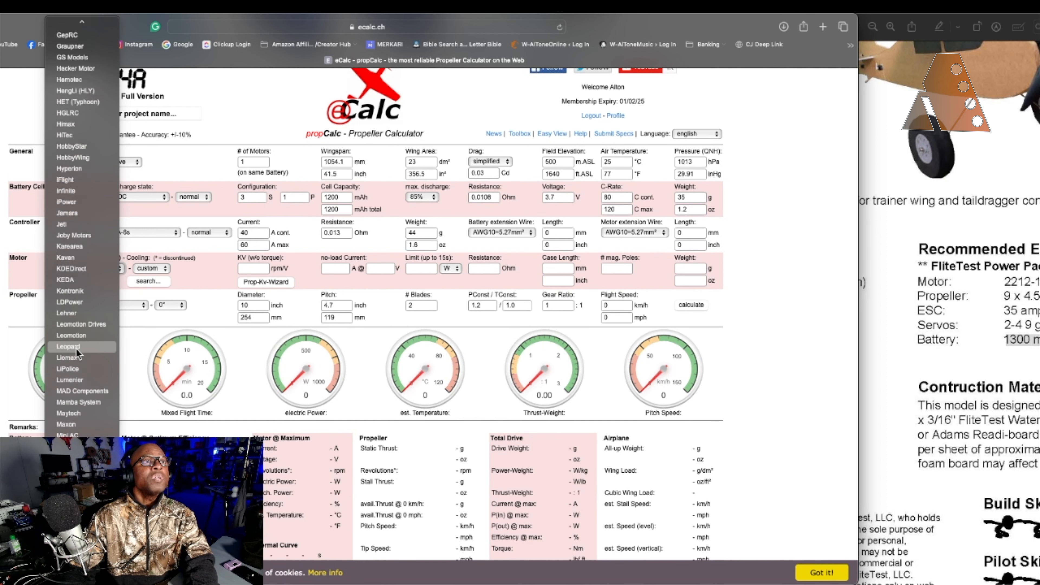
scroll(75, 348, down, 5)
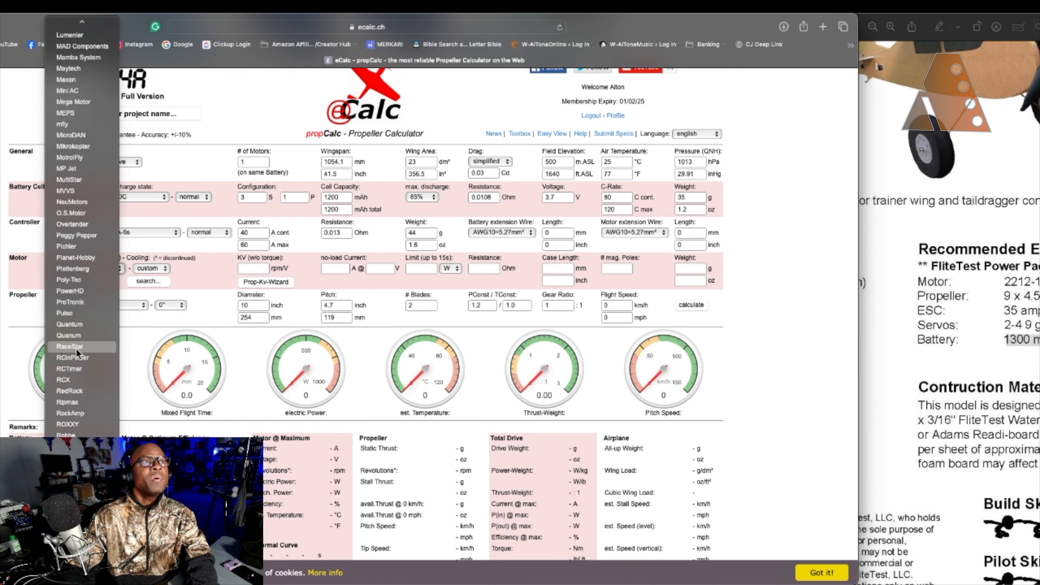
scroll(84, 351, down, 3)
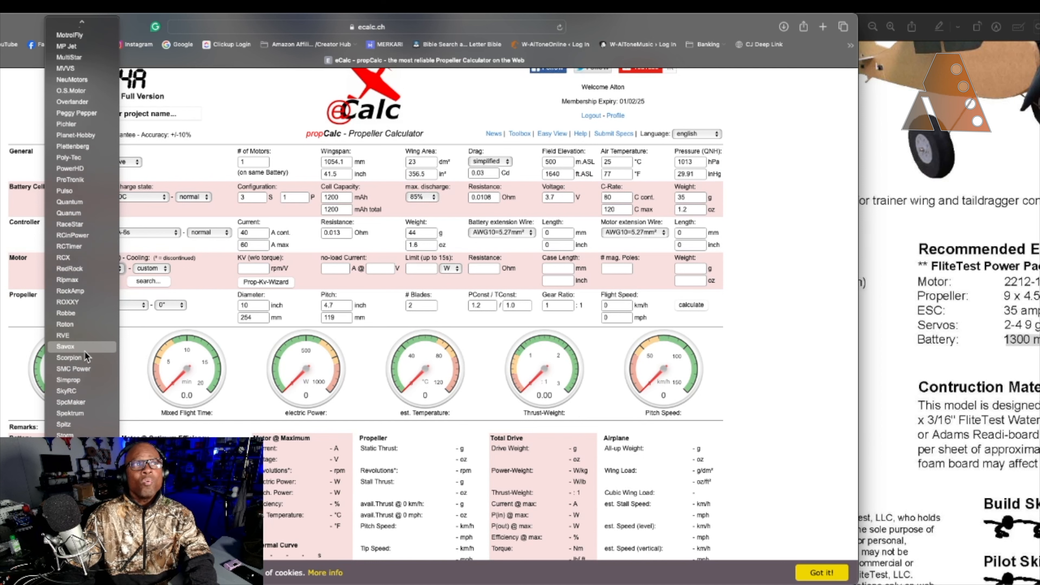
click(81, 414)
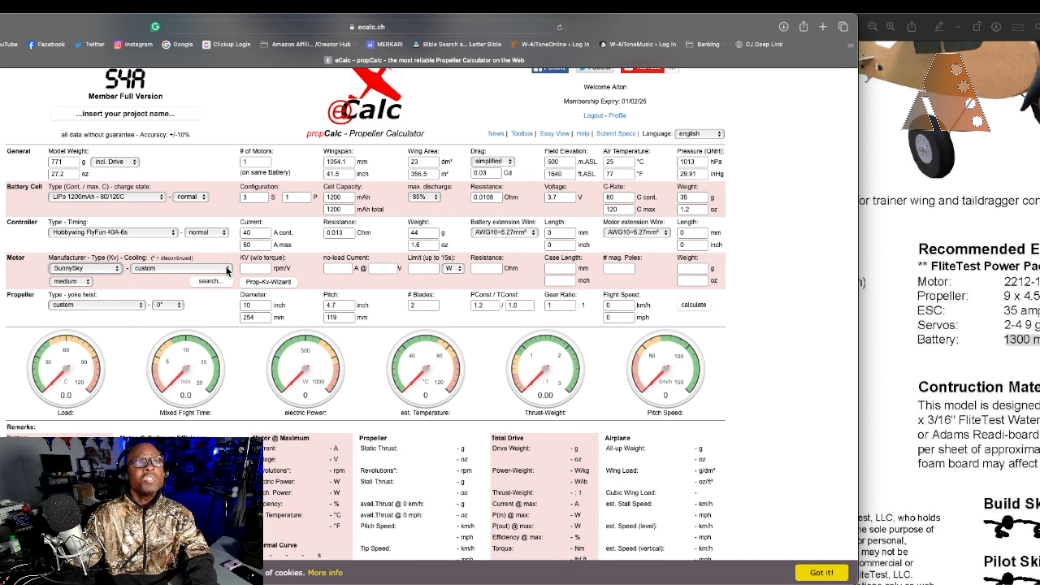
- Set the SunnySky motor type to X2212-1250 V3 (1250)
click(228, 268)
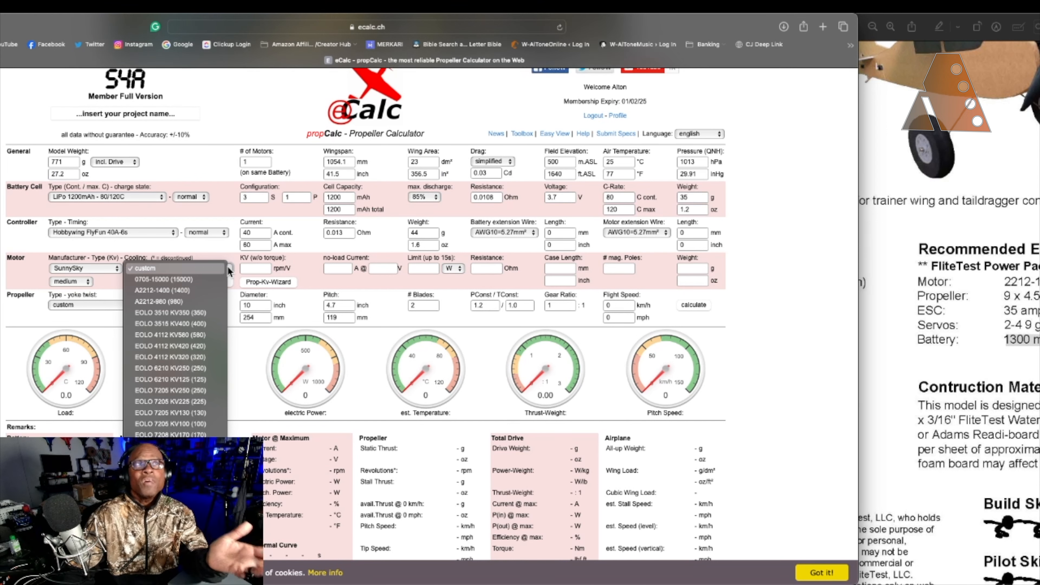
scroll(167, 392, down, 10)
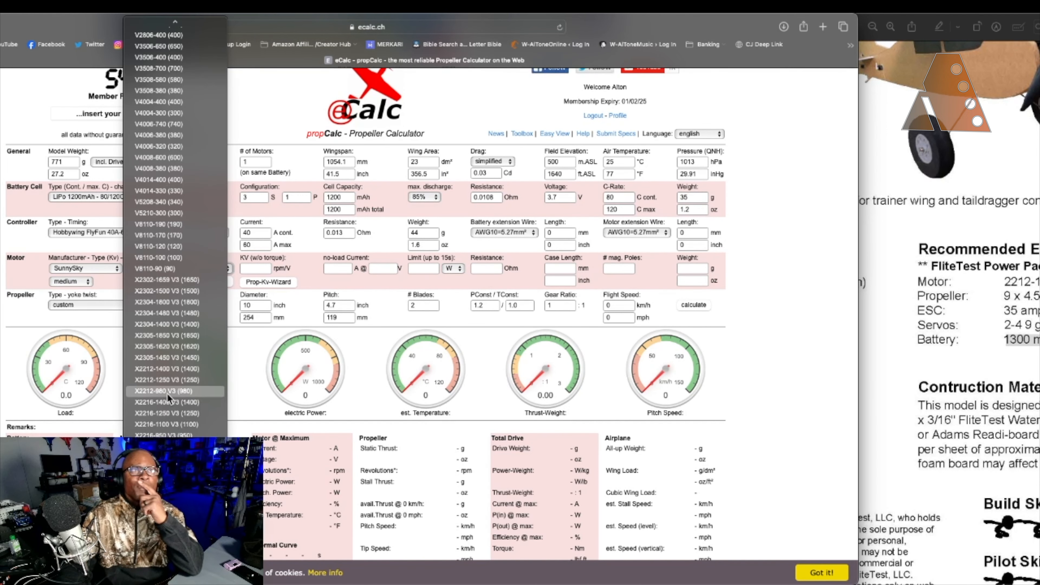
click(168, 381)
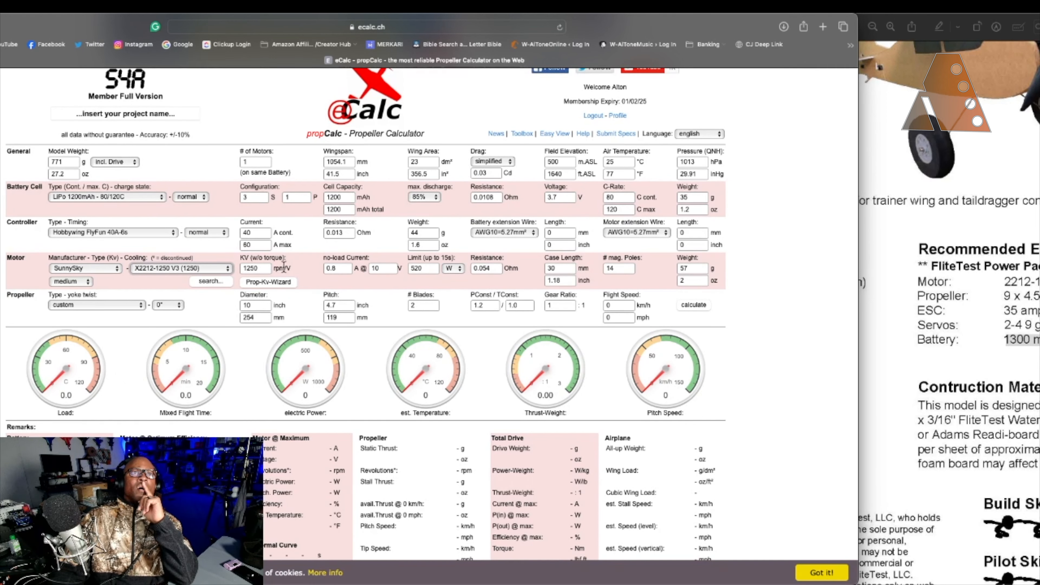
- Set the propeller type to Generic - normal and its diameter to 9 inches
click(141, 305)
click(142, 306)
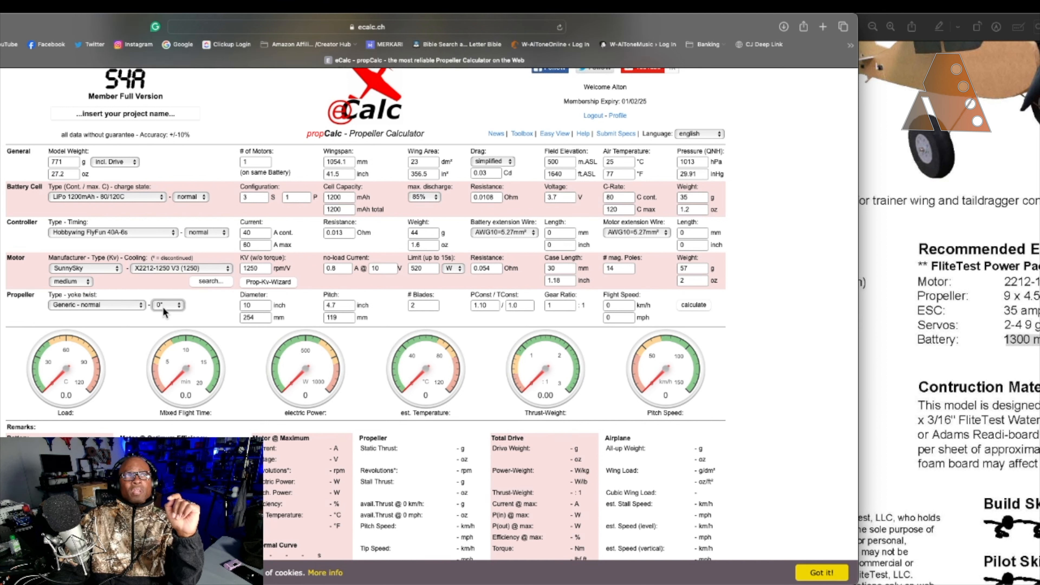
drag(259, 306, 228, 304)
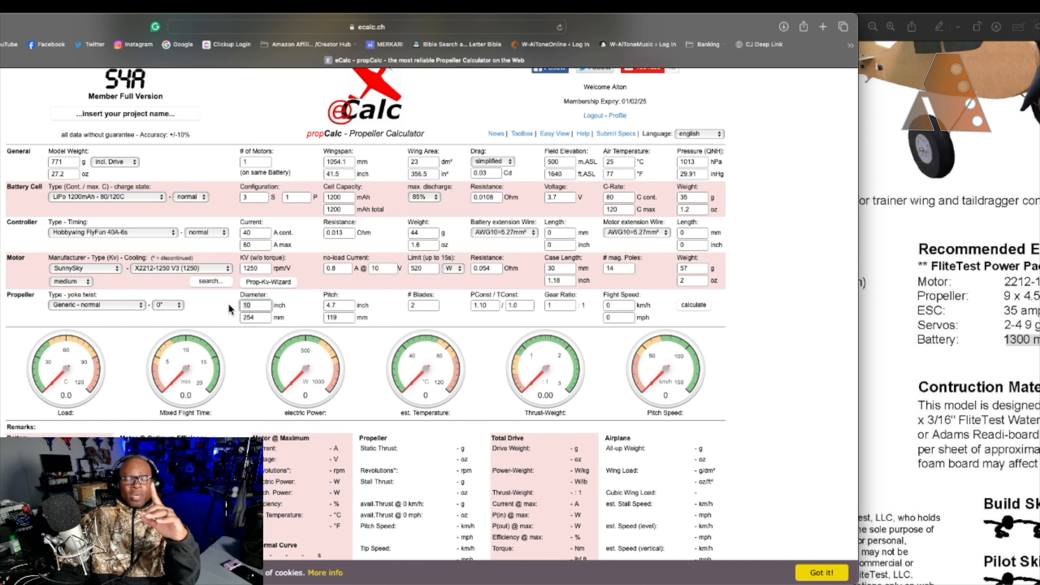
text(9)
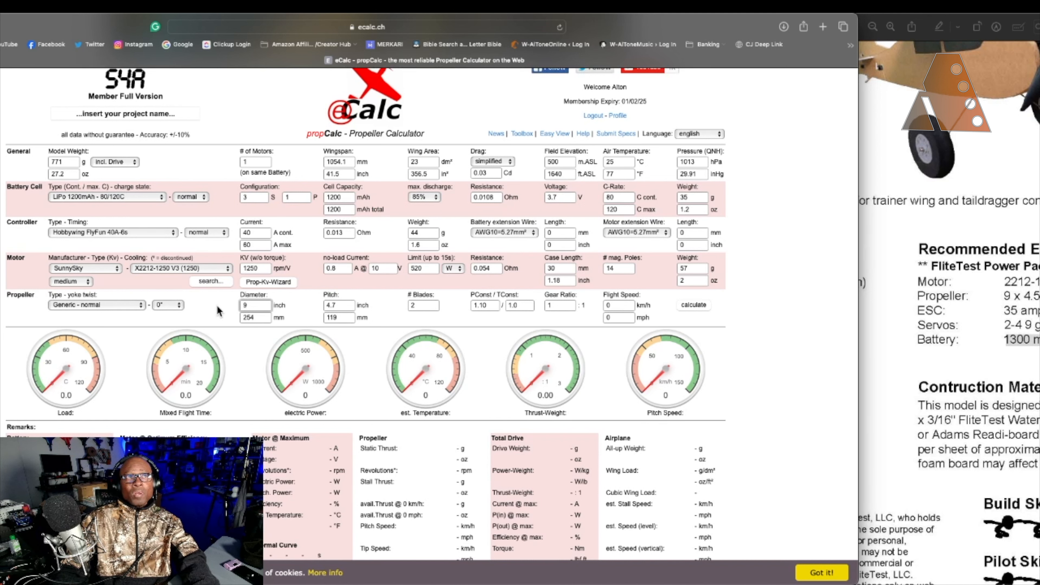
key(Return)
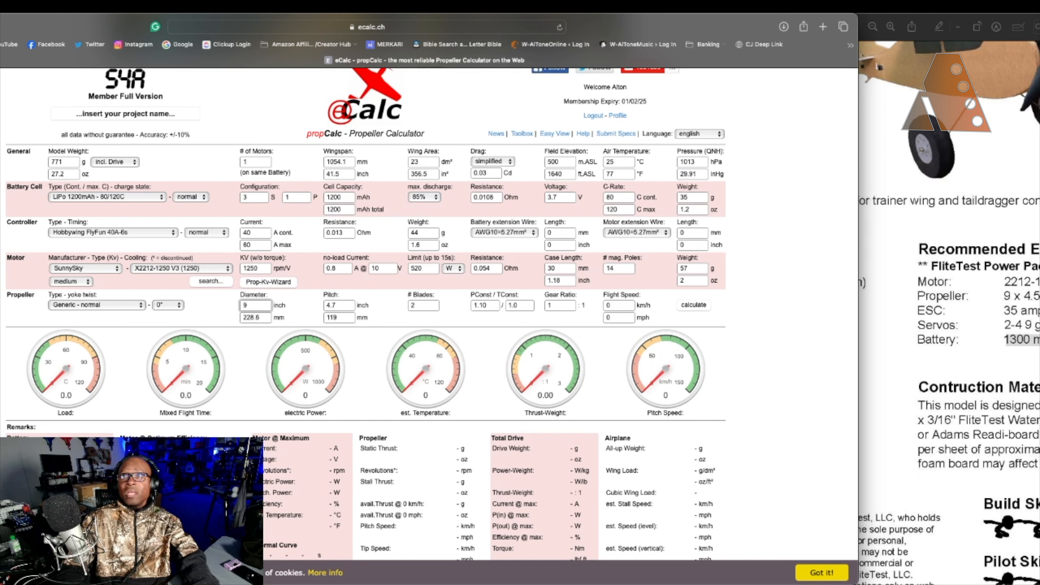
- Set the propeller pitch to 4.5 inches and calculate the drive's performance
click(339, 306)
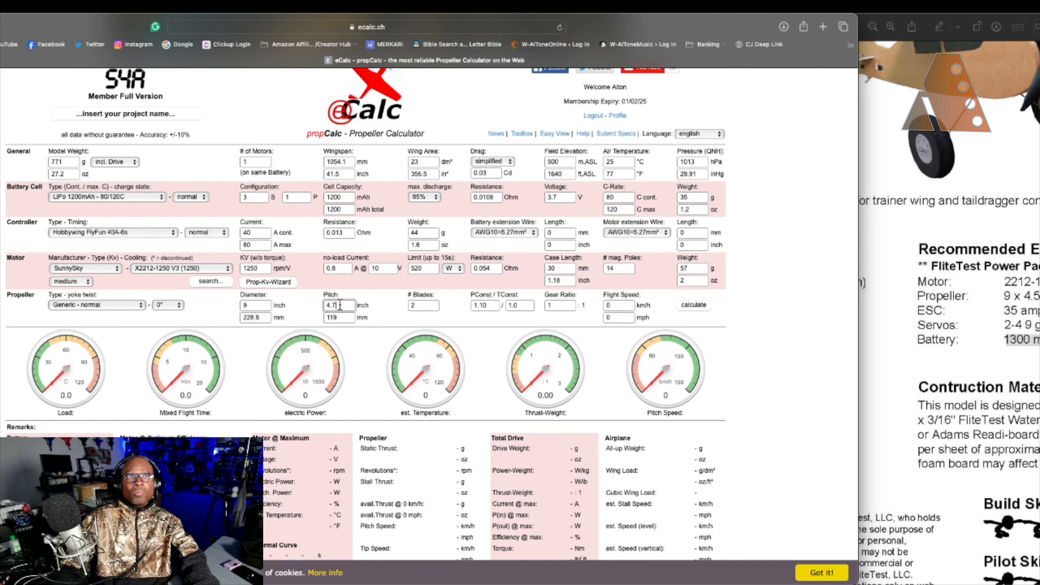
key(BackSpace)
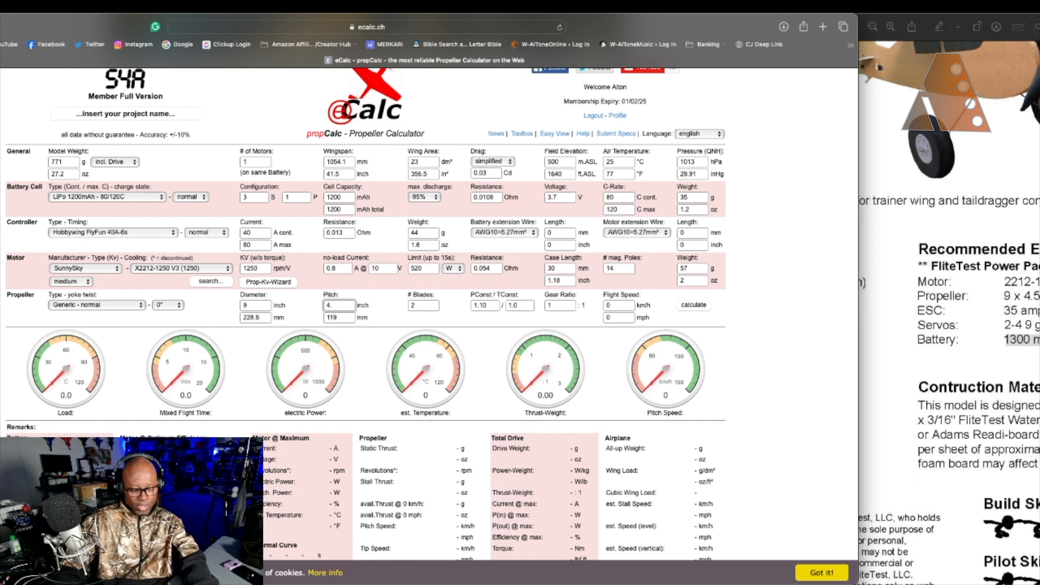
text(5)
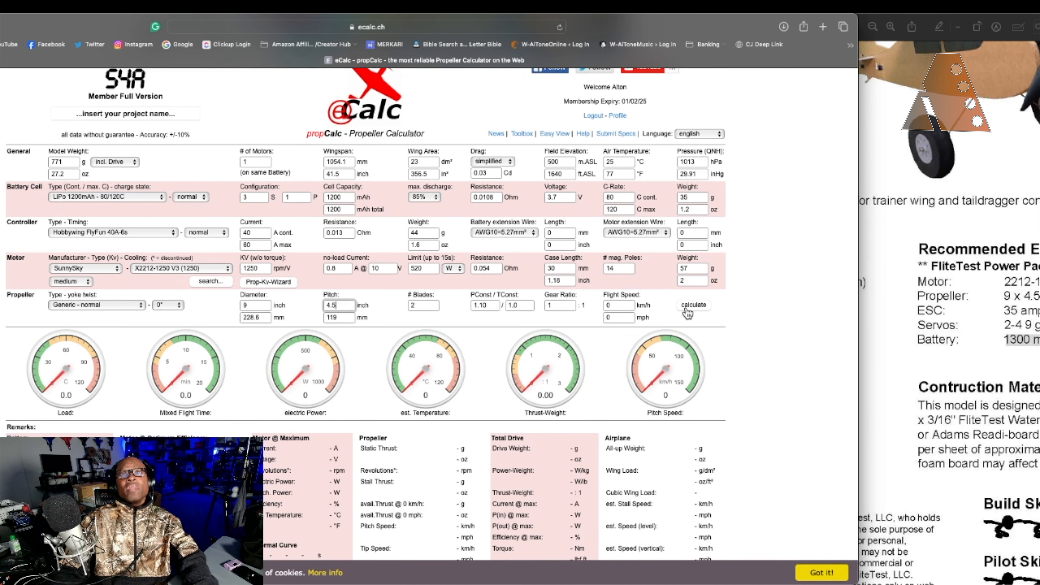
scroll(622, 307, down, 2)
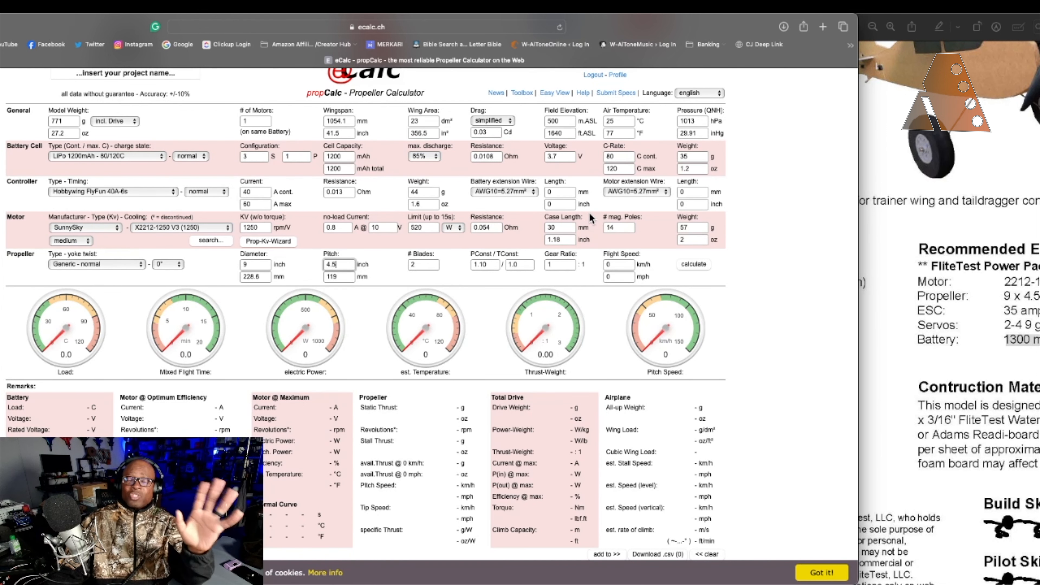
scroll(590, 217, down, 1)
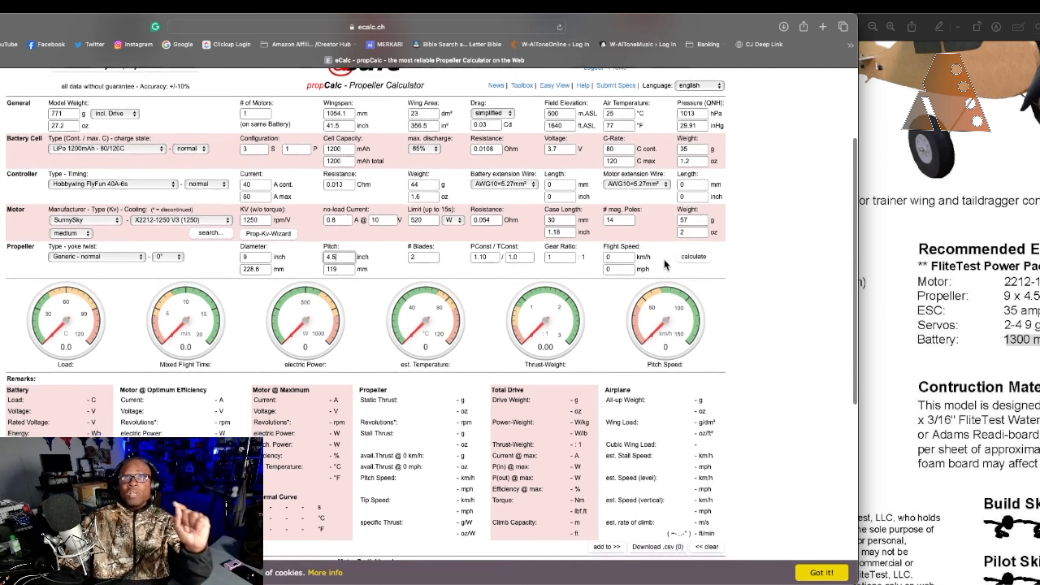
scroll(671, 262, down, 1)
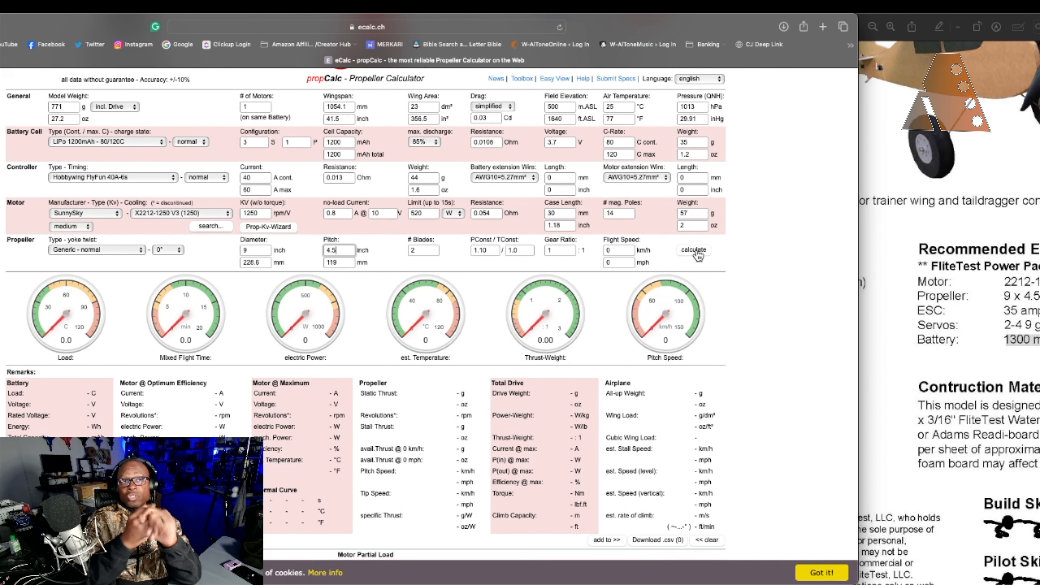
click(697, 252)
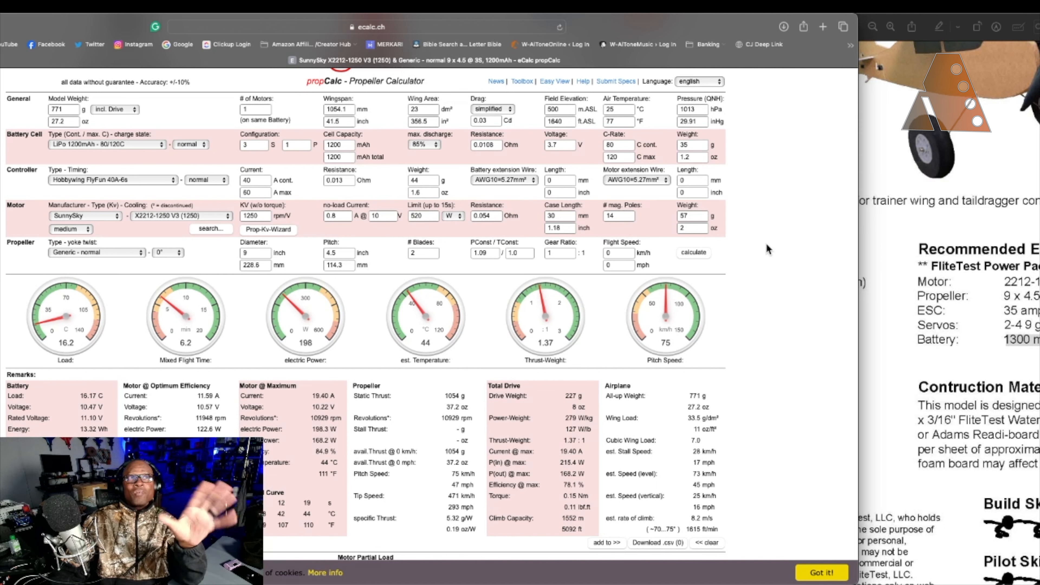
- Examine the calculated gauges, the battery, motor, propeller and airplane results, the partial load table and the full-throttle motor chart
scroll(763, 248, up, 1)
scroll(764, 248, up, 3)
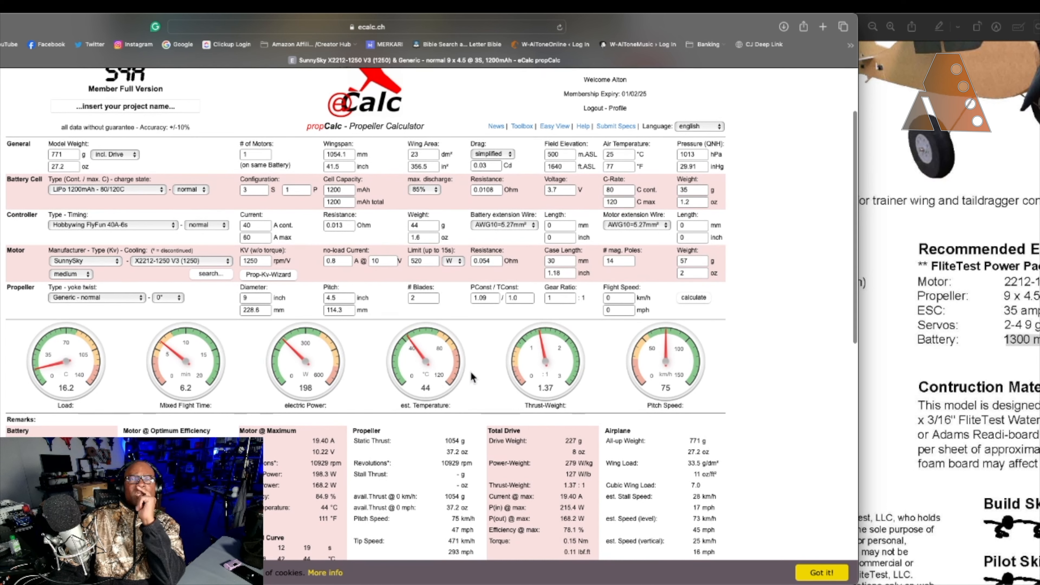
scroll(538, 357, up, 1)
scroll(539, 357, up, 2)
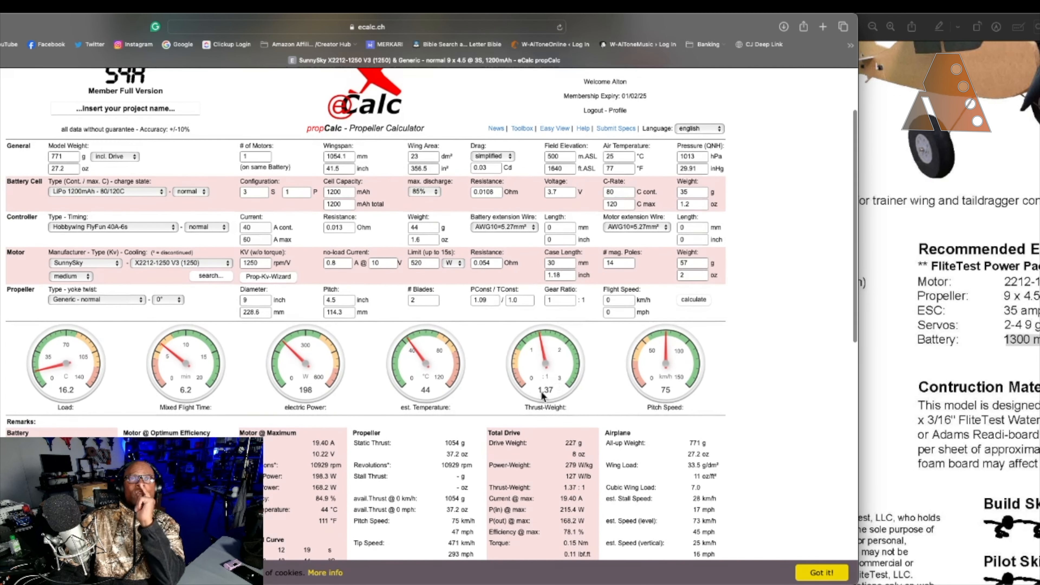
scroll(518, 356, down, 1)
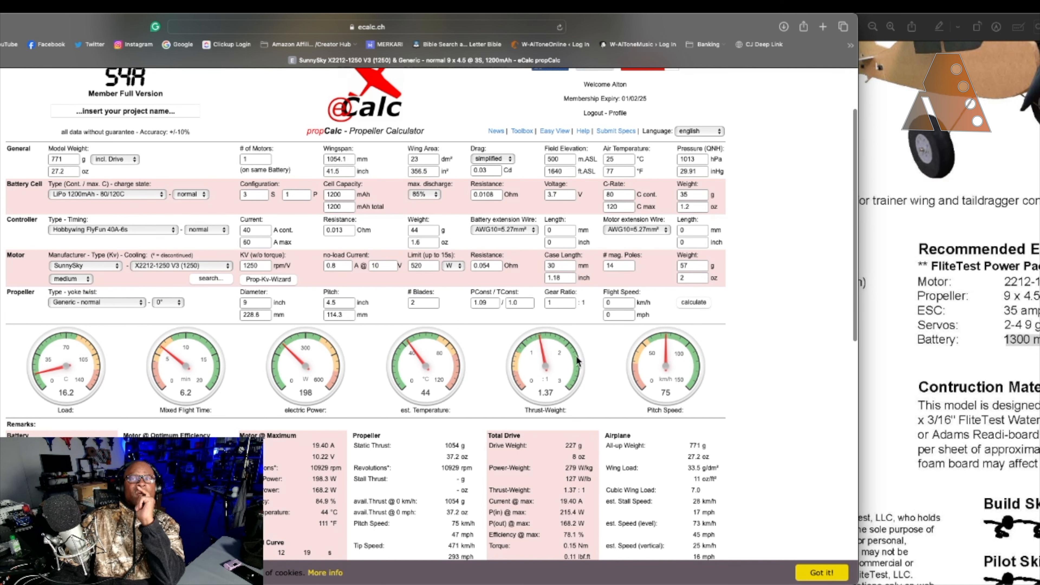
scroll(668, 383, down, 4)
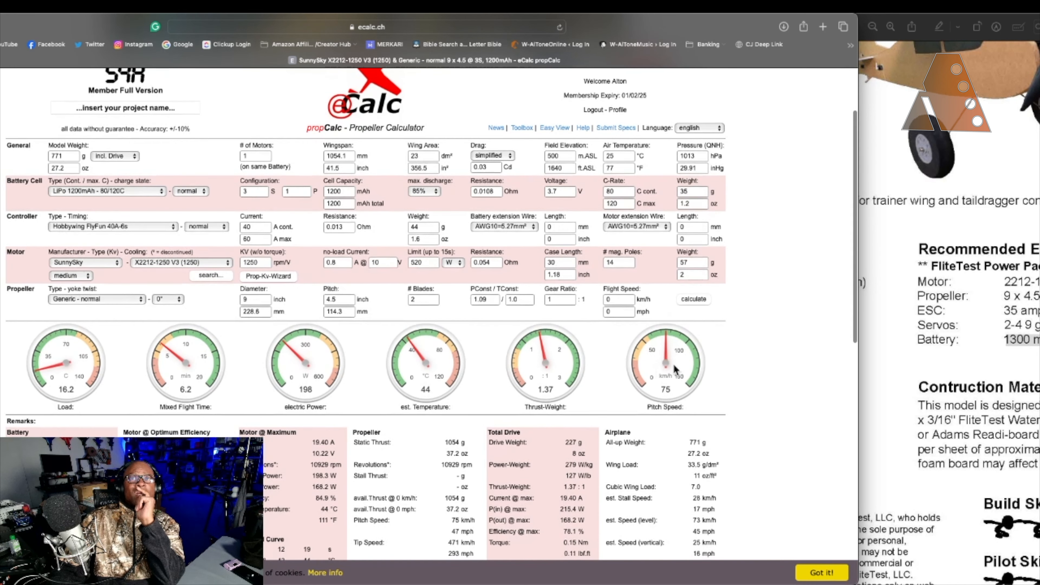
scroll(675, 429, down, 5)
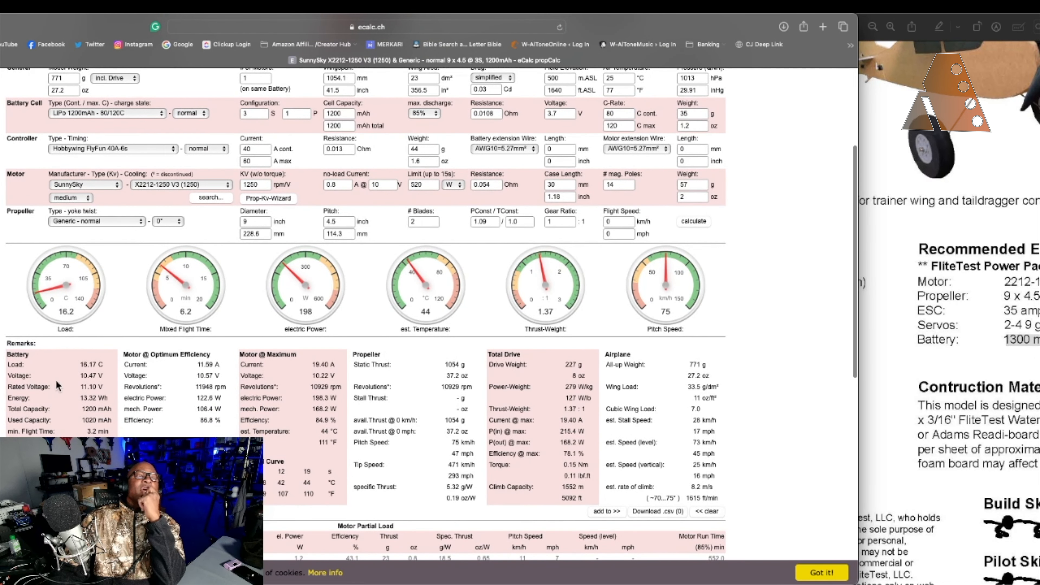
scroll(139, 351, down, 2)
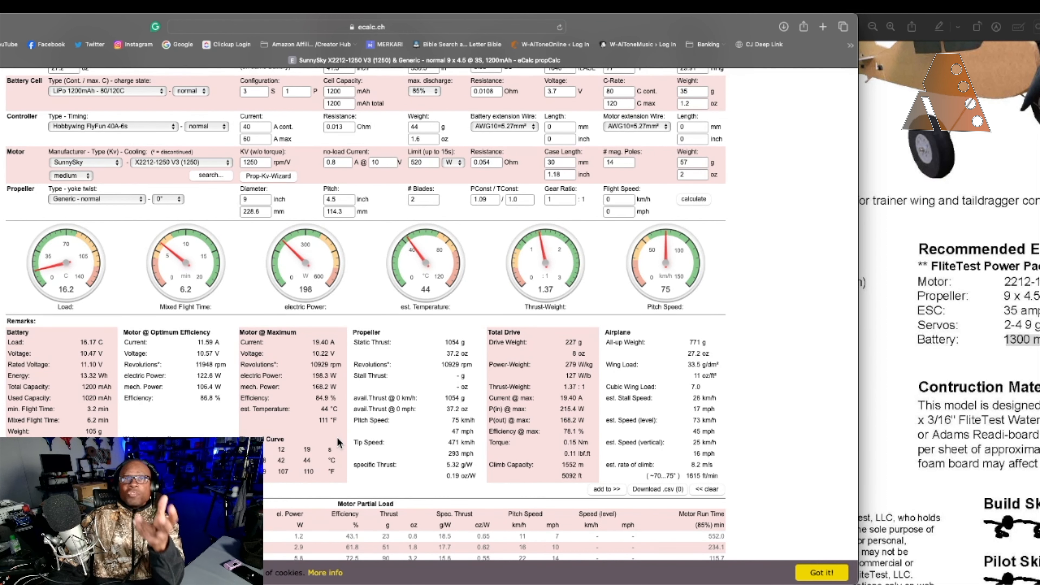
scroll(197, 328, down, 10)
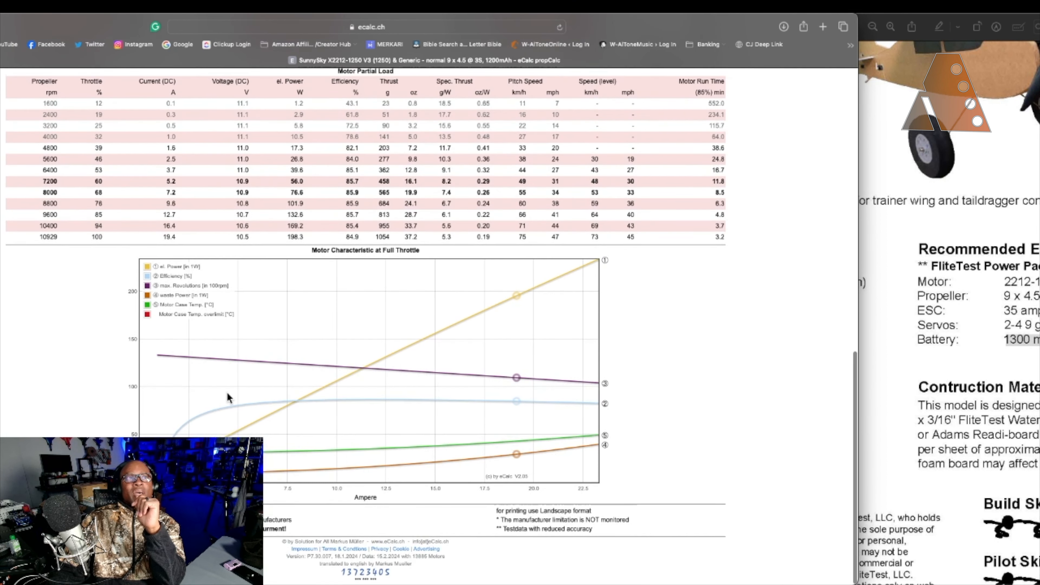
- Open the calculator's Easy View and review its inputs and controller types, keeping Hobbywing FlyFun 40A-6s
scroll(271, 322, up, 15)
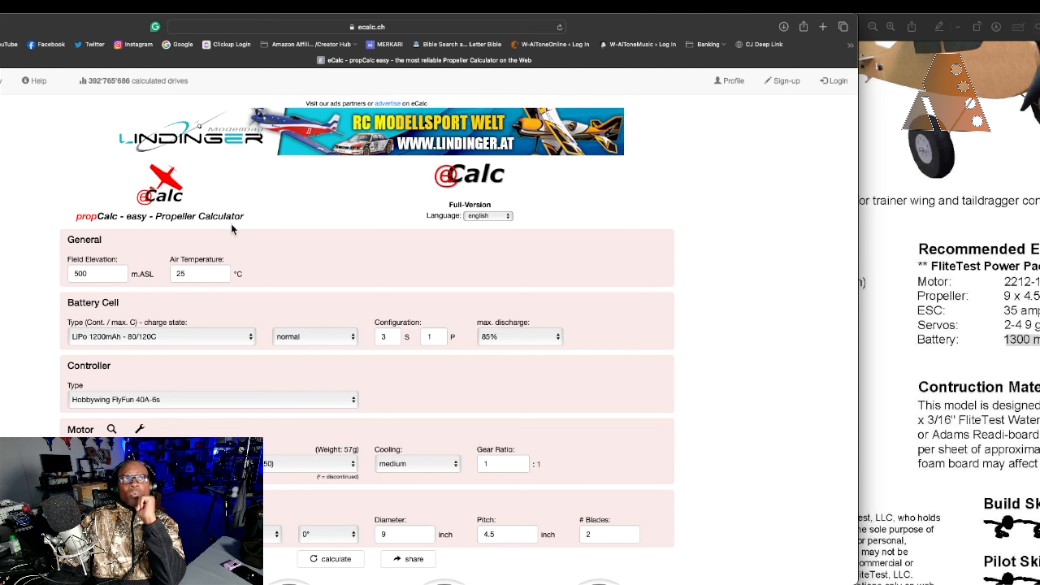
scroll(262, 254, down, 3)
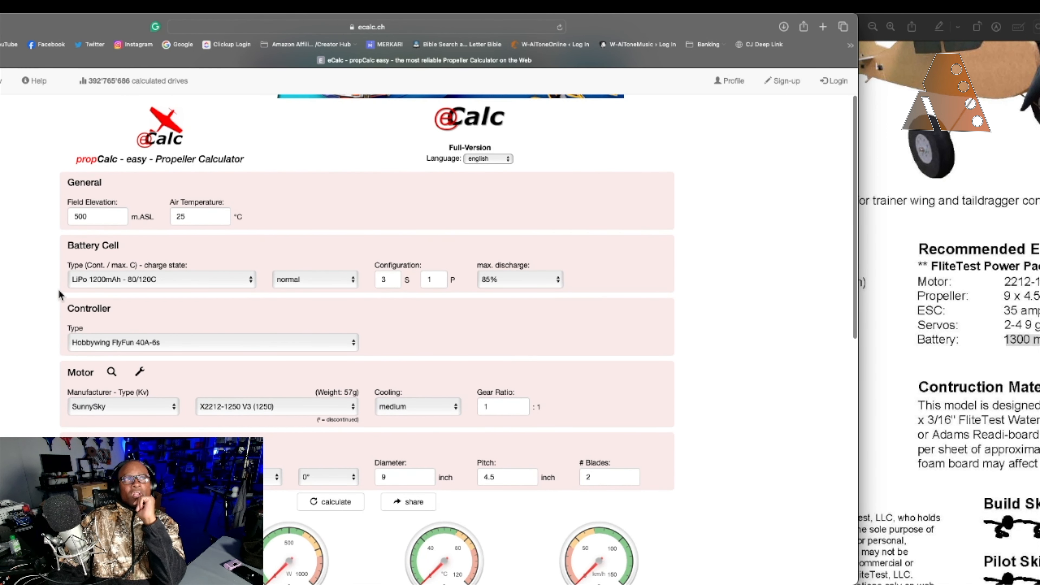
scroll(229, 269, up, 1)
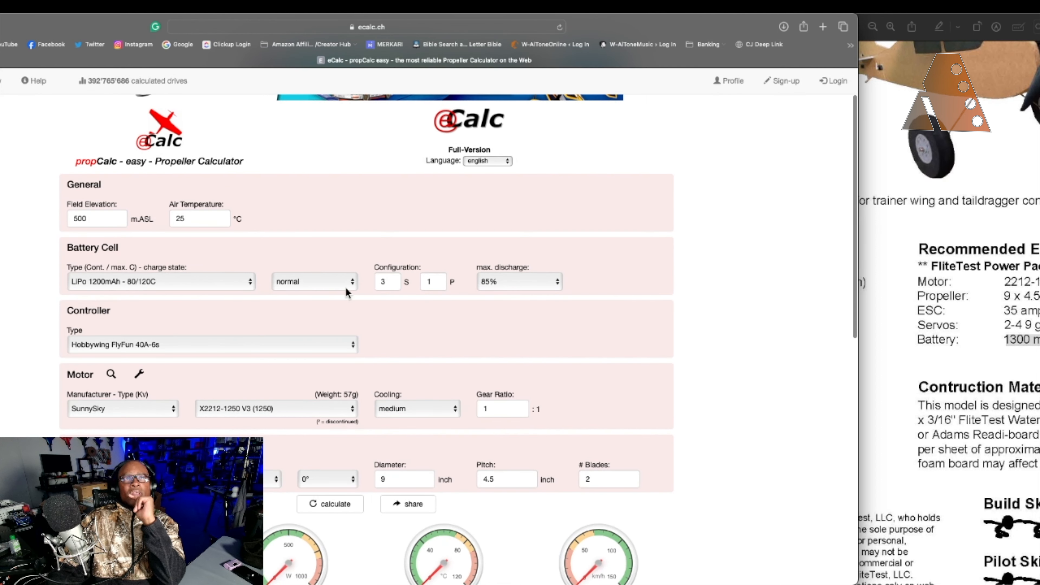
scroll(538, 274, down, 1)
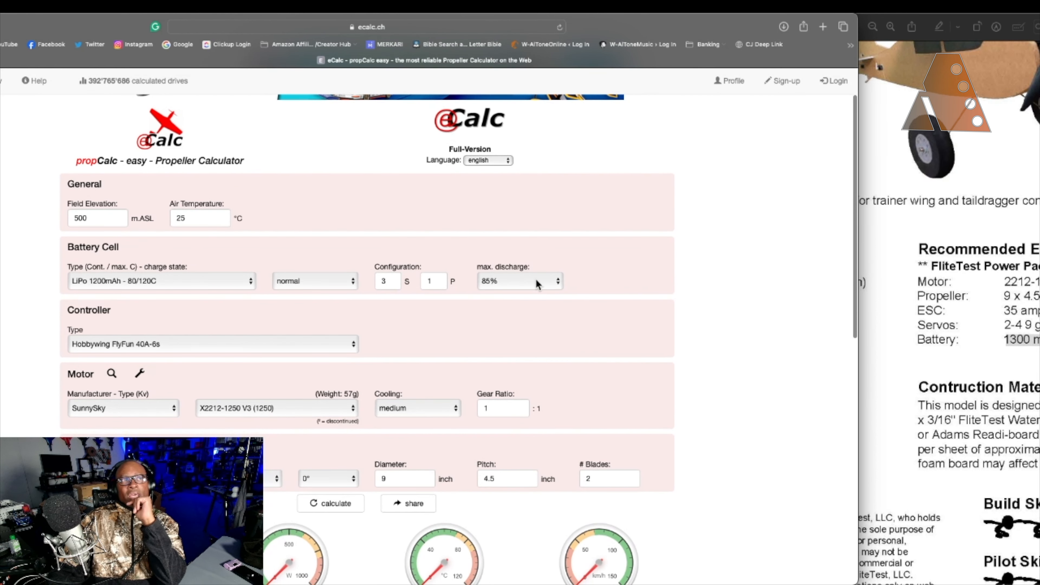
scroll(474, 301, down, 3)
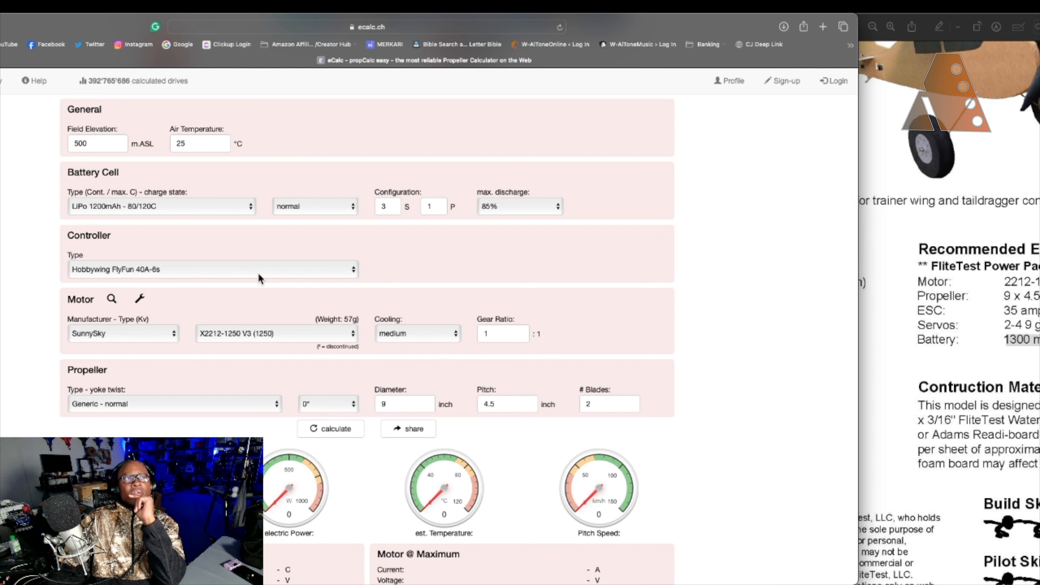
click(350, 271)
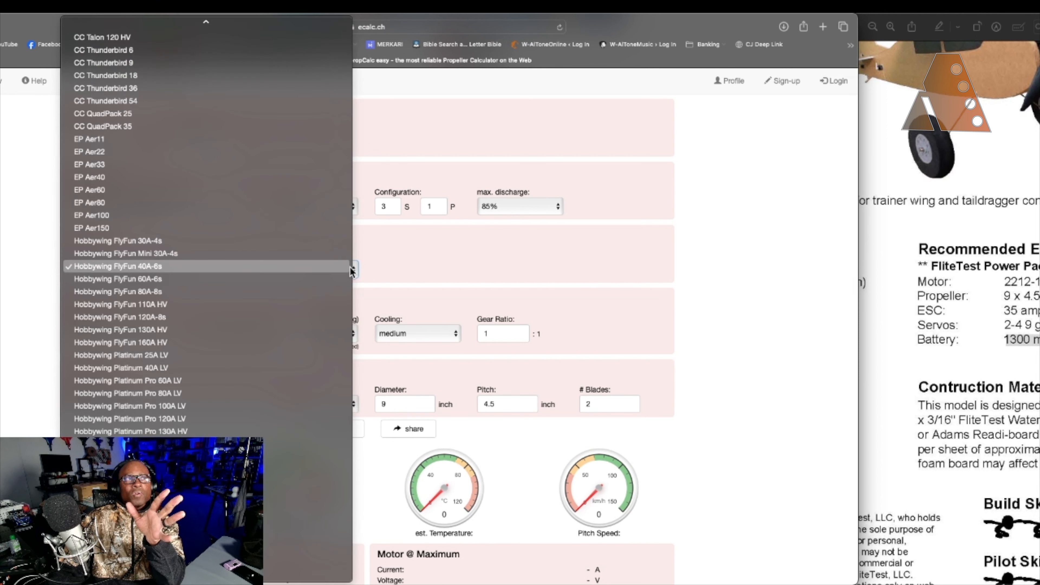
click(331, 267)
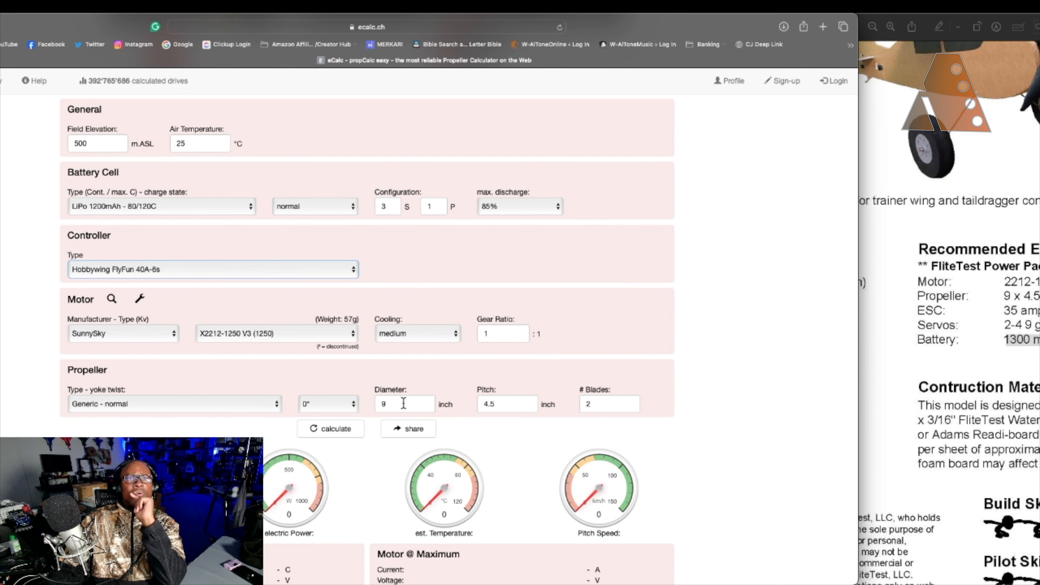
- Calculate the setup in the Easy View and examine its gauges along with the battery, motor and propeller results
scroll(487, 414, down, 3)
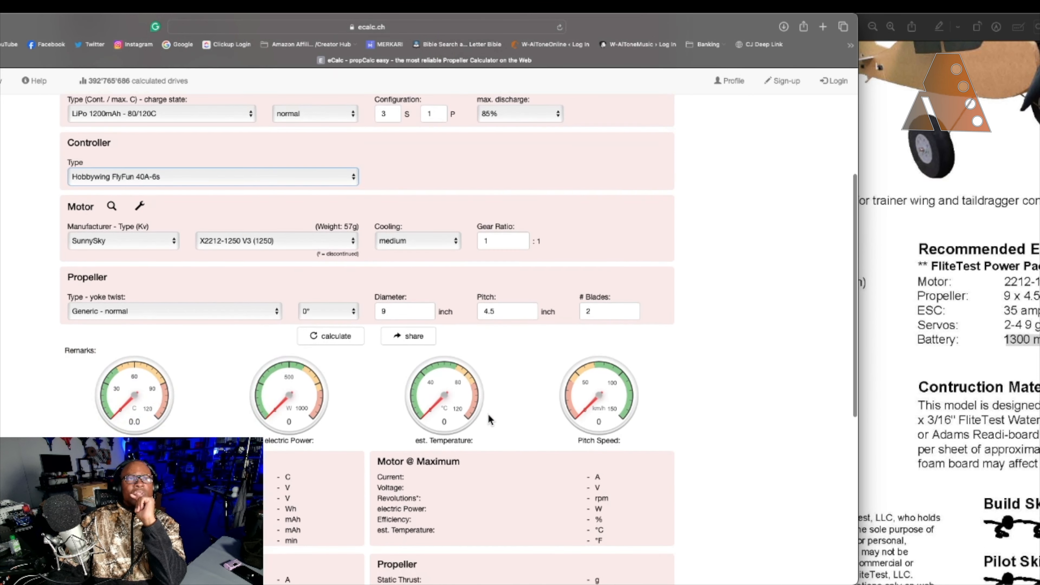
scroll(303, 406, up, 3)
click(356, 423)
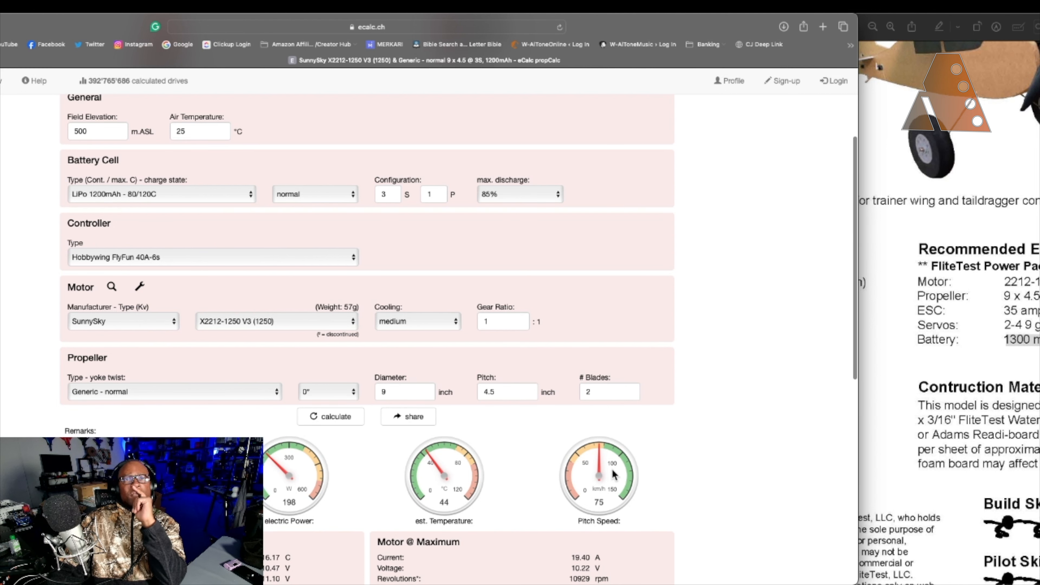
scroll(602, 483, down, 5)
scroll(598, 478, up, 3)
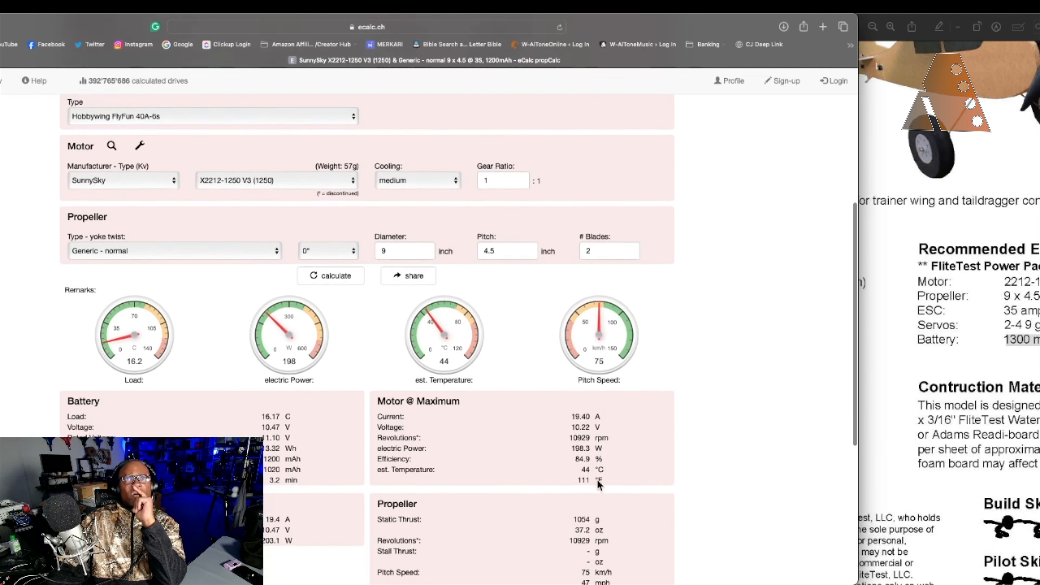
scroll(597, 483, up, 2)
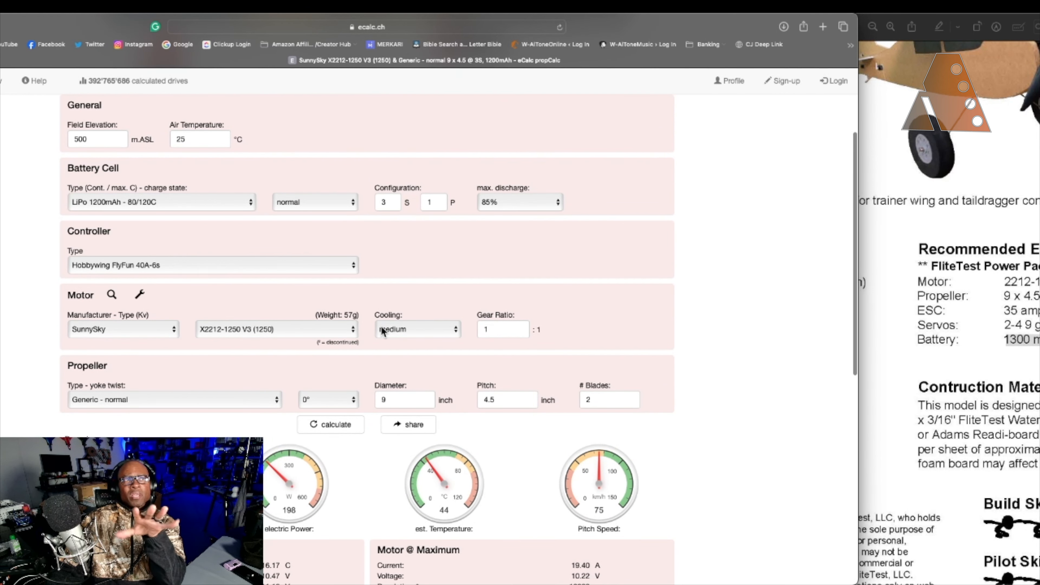
- Return from the Easy View to the full propCalc version and look over its input fields and gauges
scroll(154, 234, up, 4)
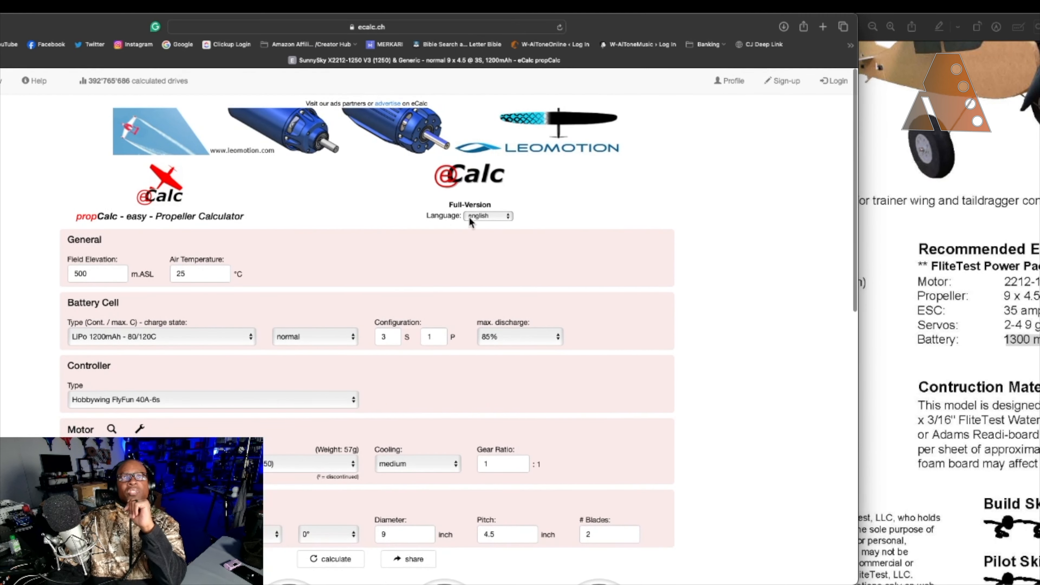
scroll(425, 294, down, 1)
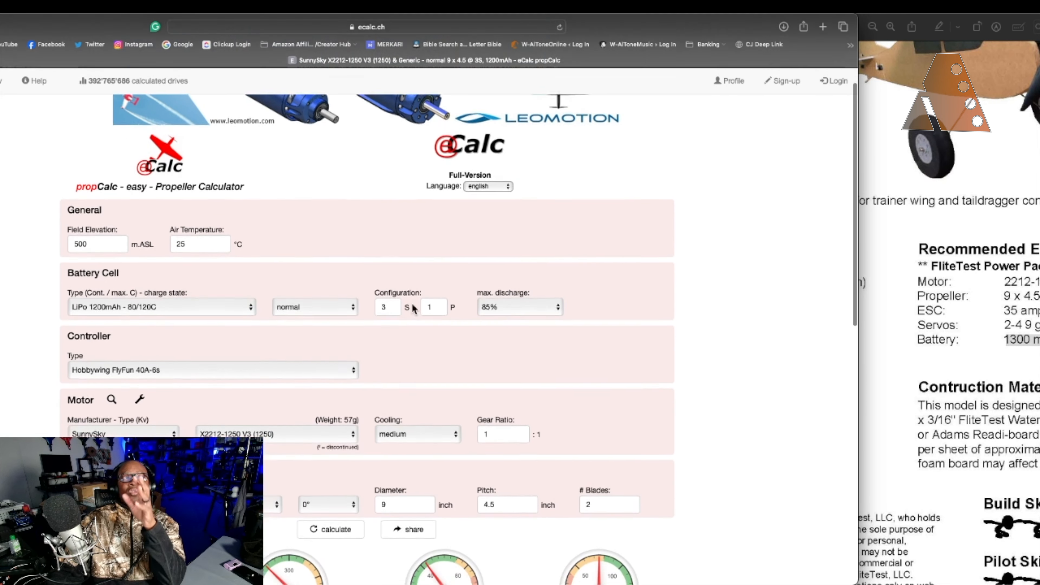
scroll(223, 239, up, 1)
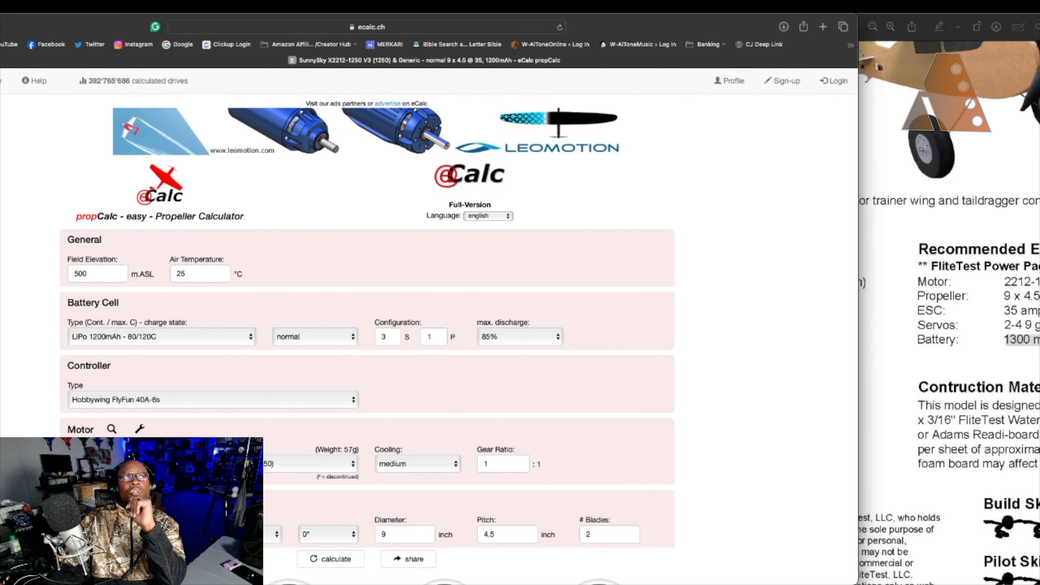
click(0, 27)
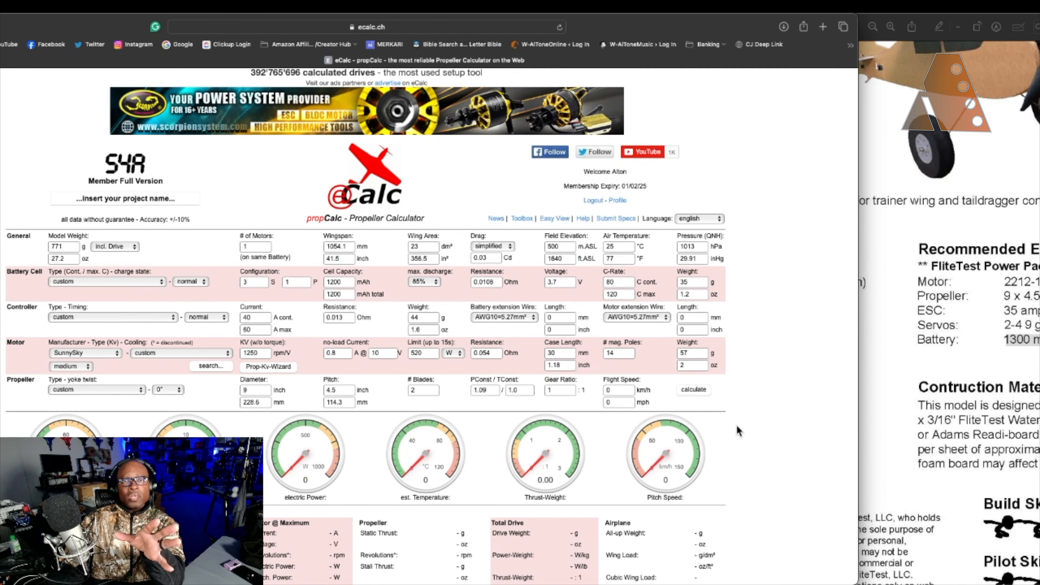
scroll(745, 429, down, 3)
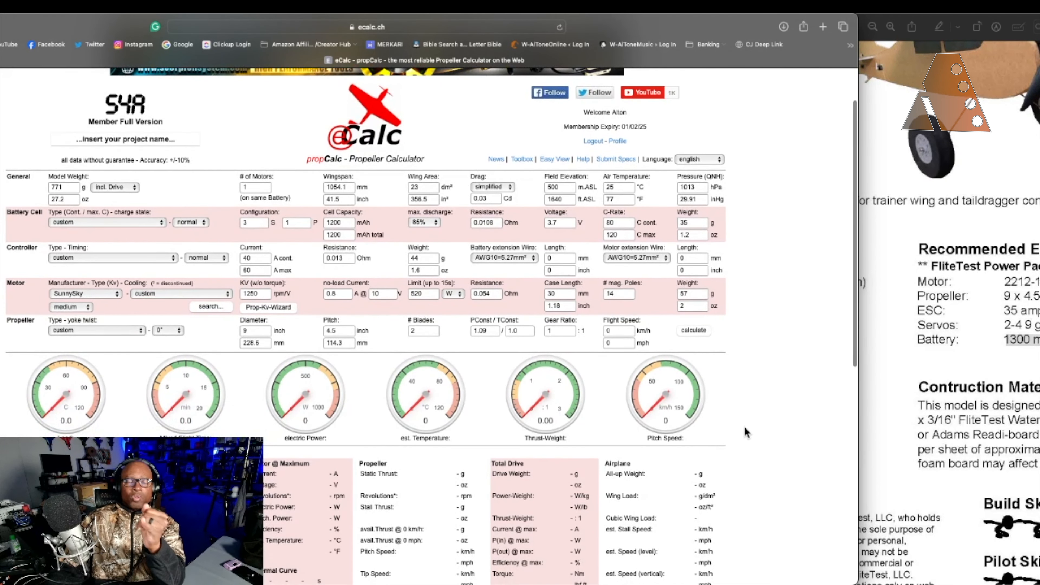
scroll(745, 426, down, 3)
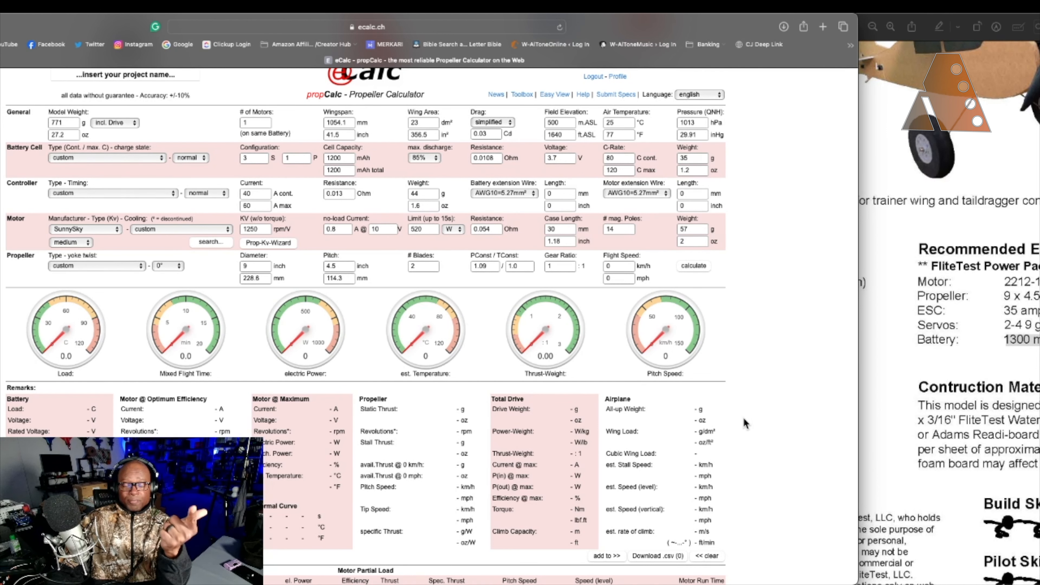
- Go back to the eCalc calculator overview and open the Center of Gravity calculator, cgCalc
scroll(395, 314, up, 2)
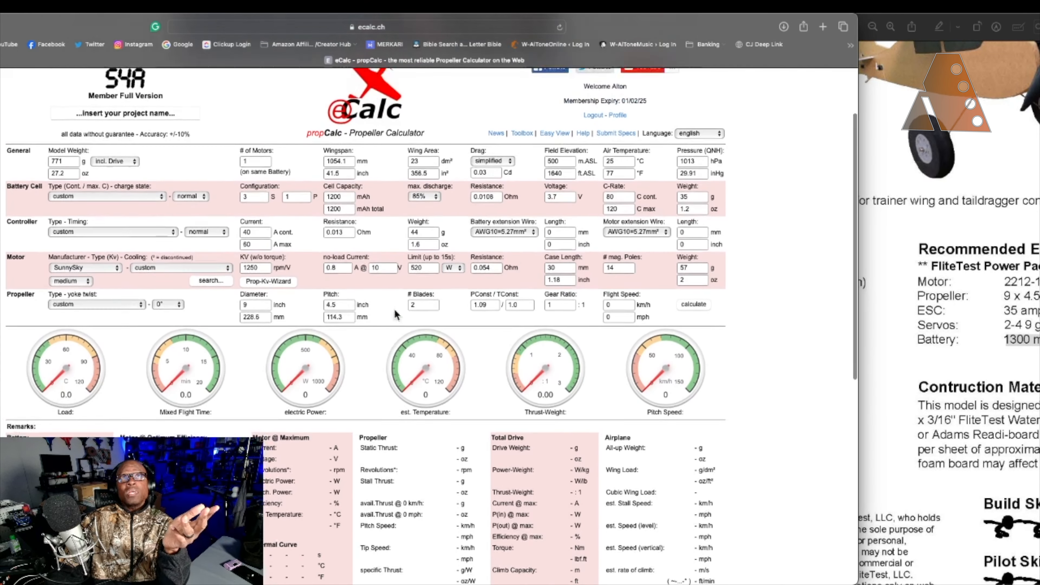
scroll(397, 314, up, 2)
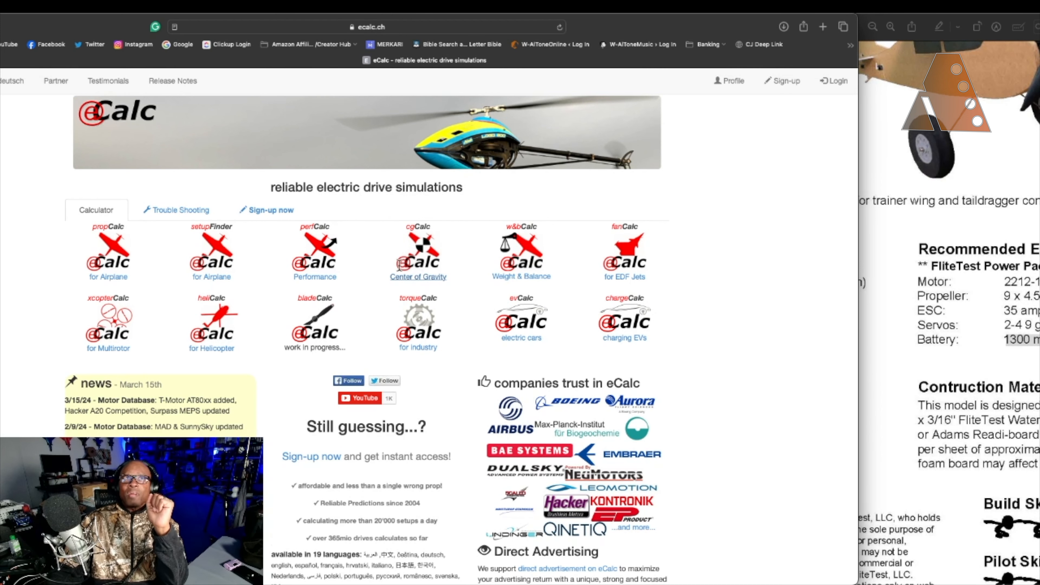
click(416, 245)
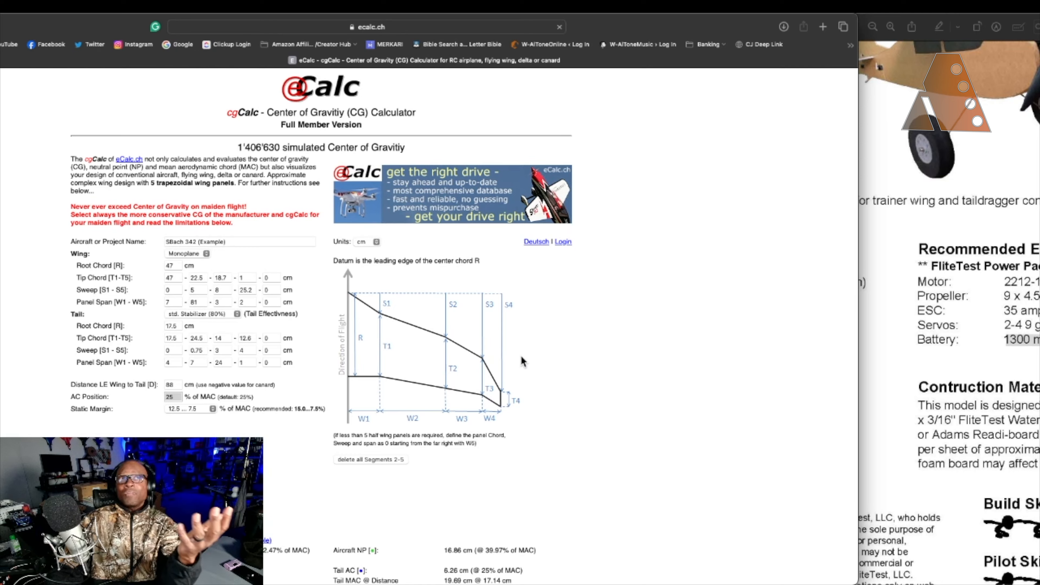
- Examine cgCalc's wing, tail and fuselage inputs for the SBach 342 example, along with its center of gravity results and planform drawing
scroll(523, 362, down, 10)
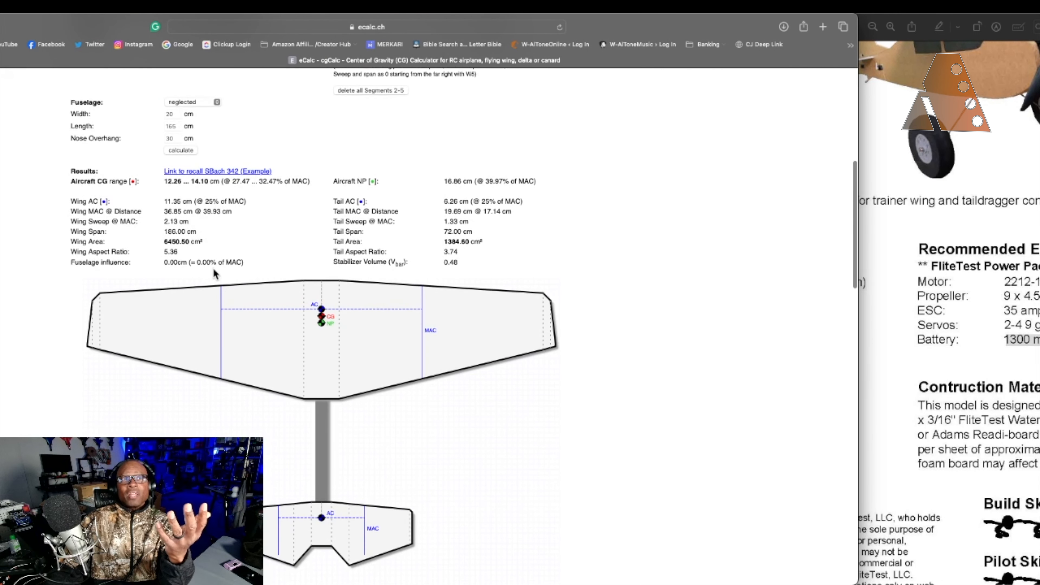
scroll(246, 295, up, 3)
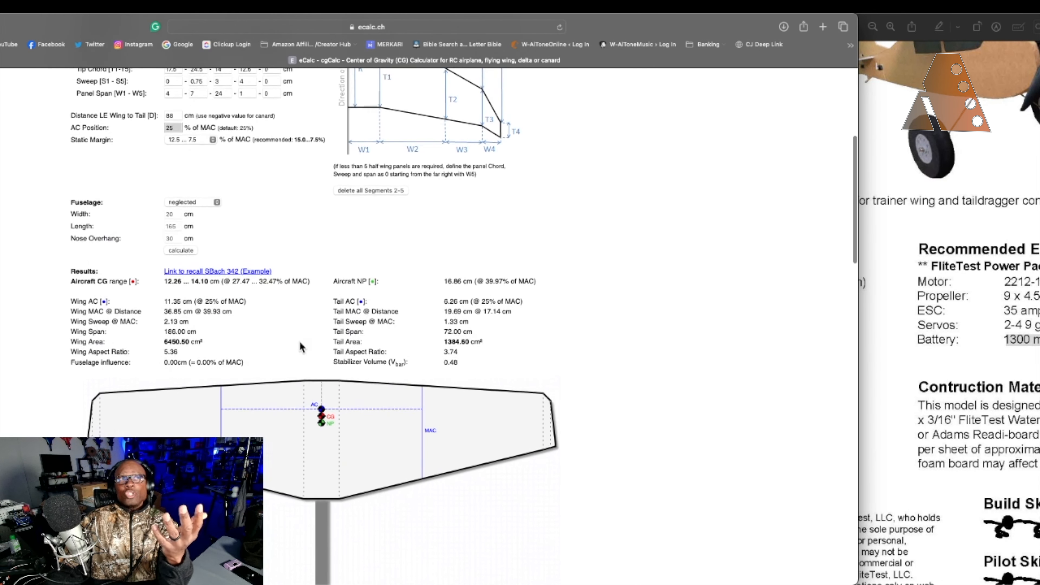
scroll(331, 261, up, 7)
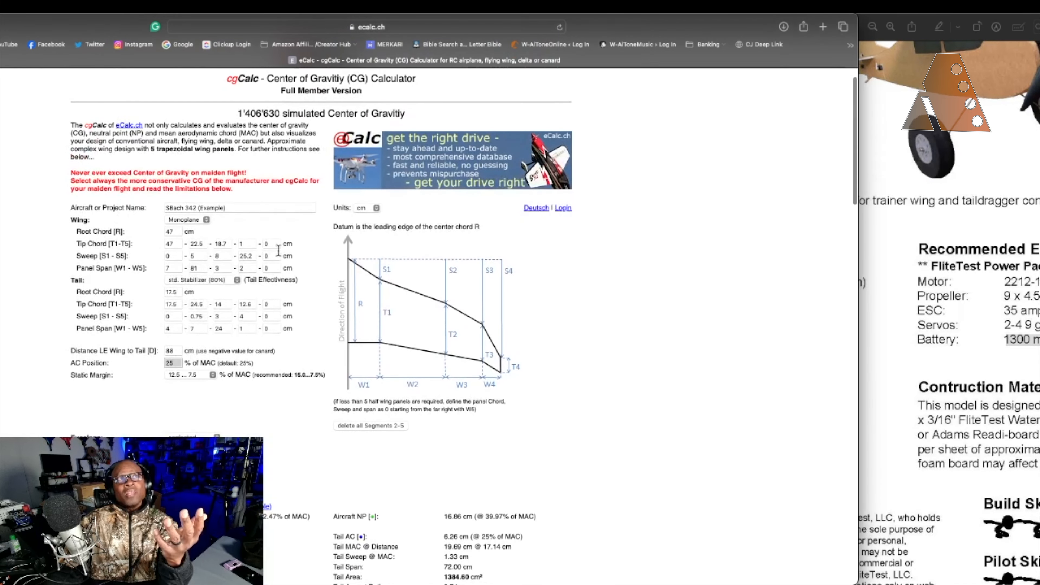
scroll(390, 330, down, 12)
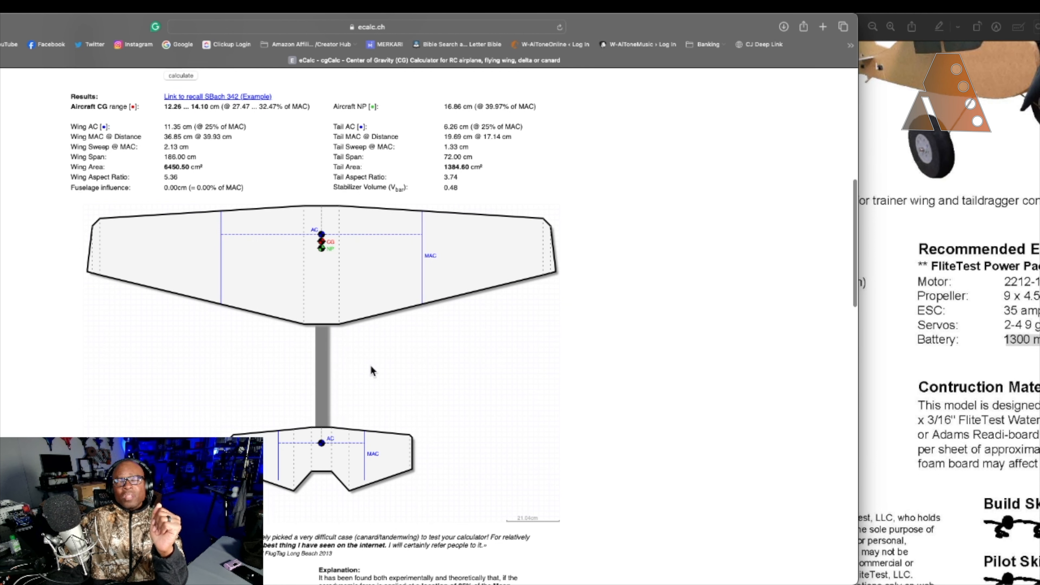
scroll(371, 367, up, 10)
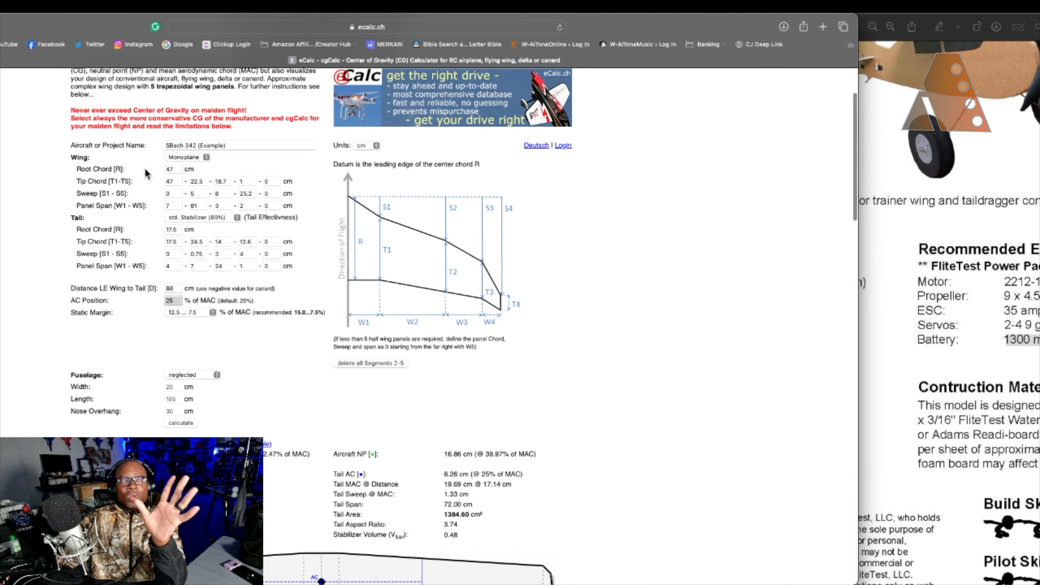
scroll(241, 295, down, 3)
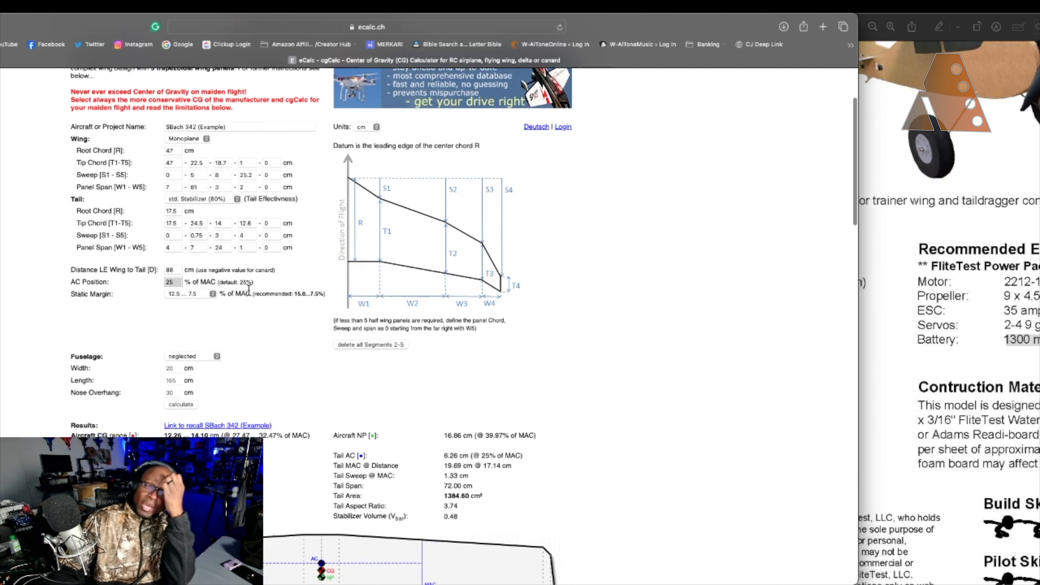
scroll(244, 294, down, 10)
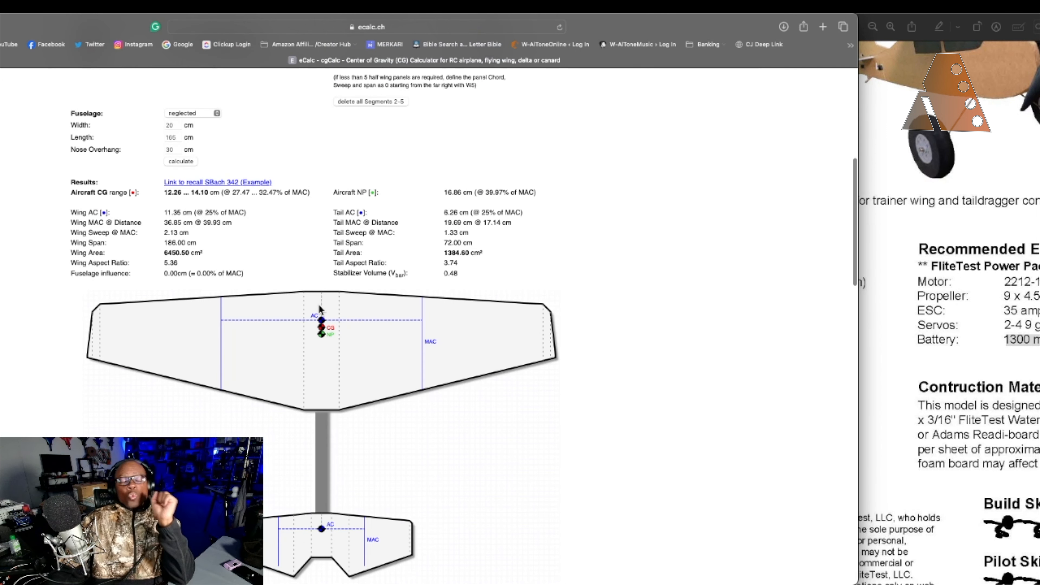
scroll(331, 314, up, 15)
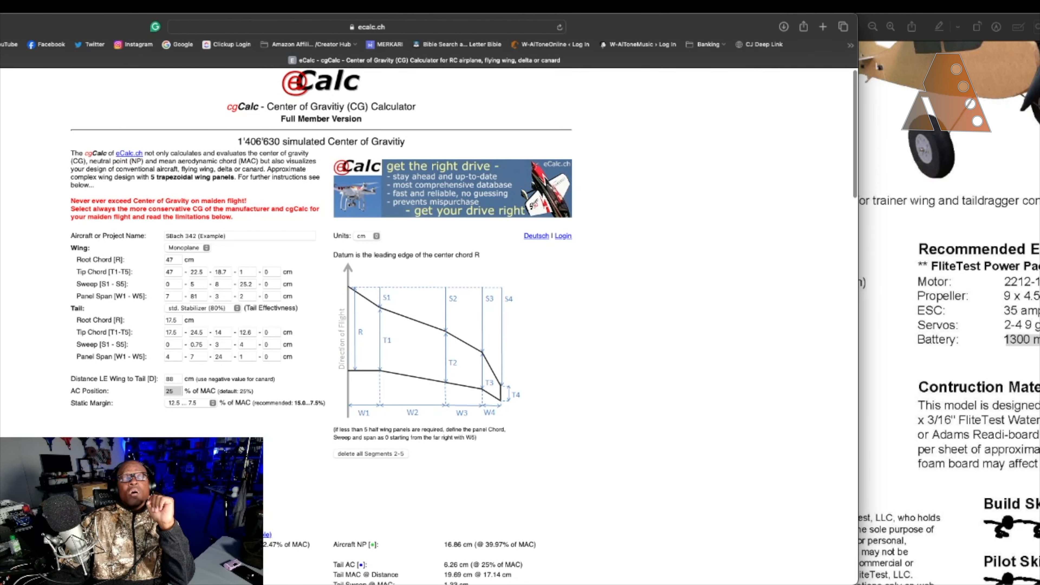
- Return to the calculator overview, reopen propCalc for airplanes, and switch to the FT Tutor specifications PDF
key(super+[)
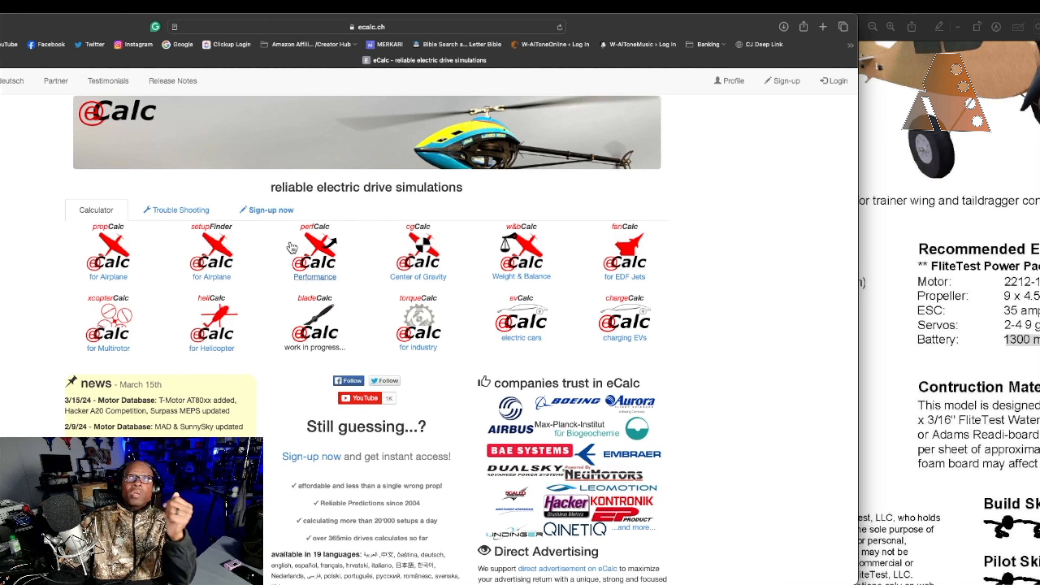
click(127, 250)
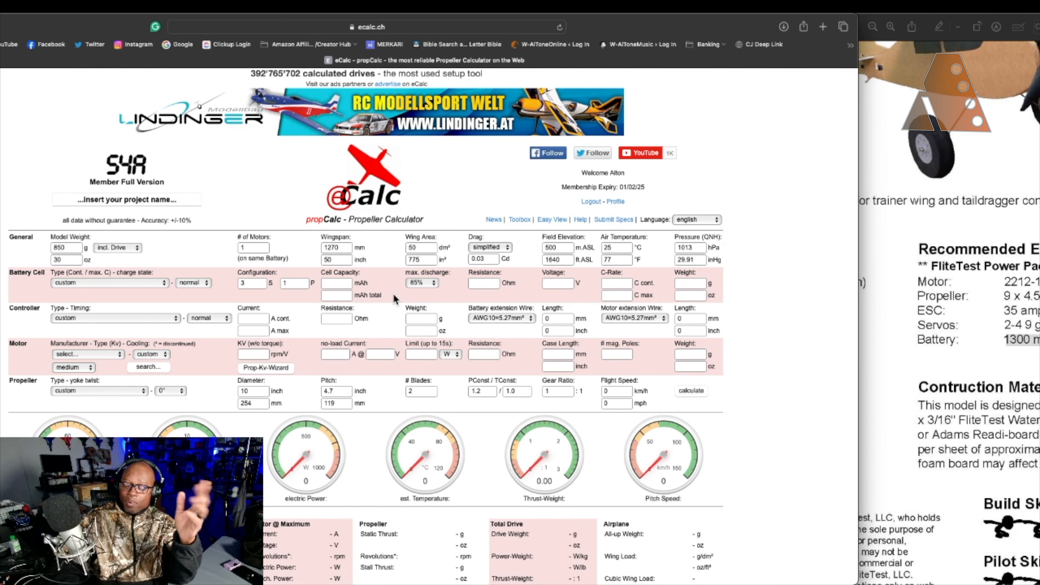
click(1039, 233)
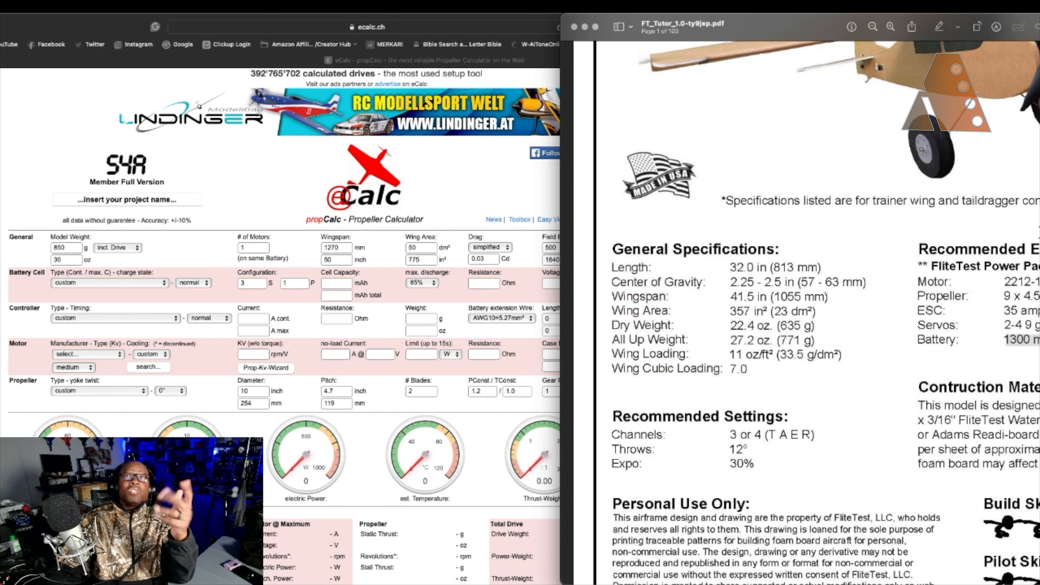